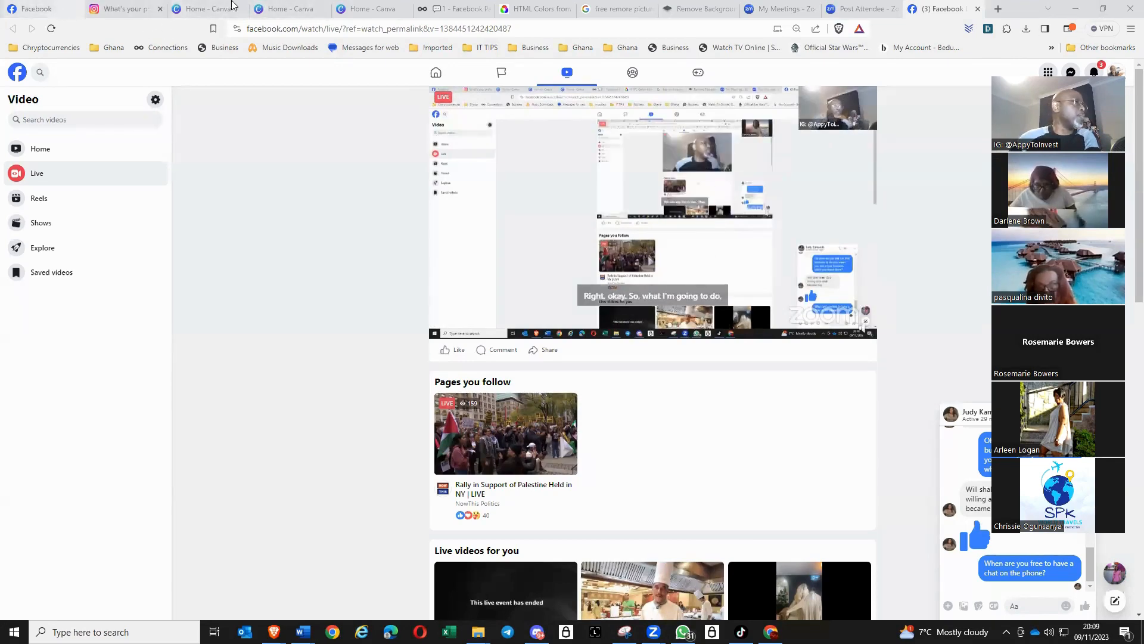
- In Canva, open the recent design titled "Heading" and delete the heading text beside the standing man on page 1
click(195, 10)
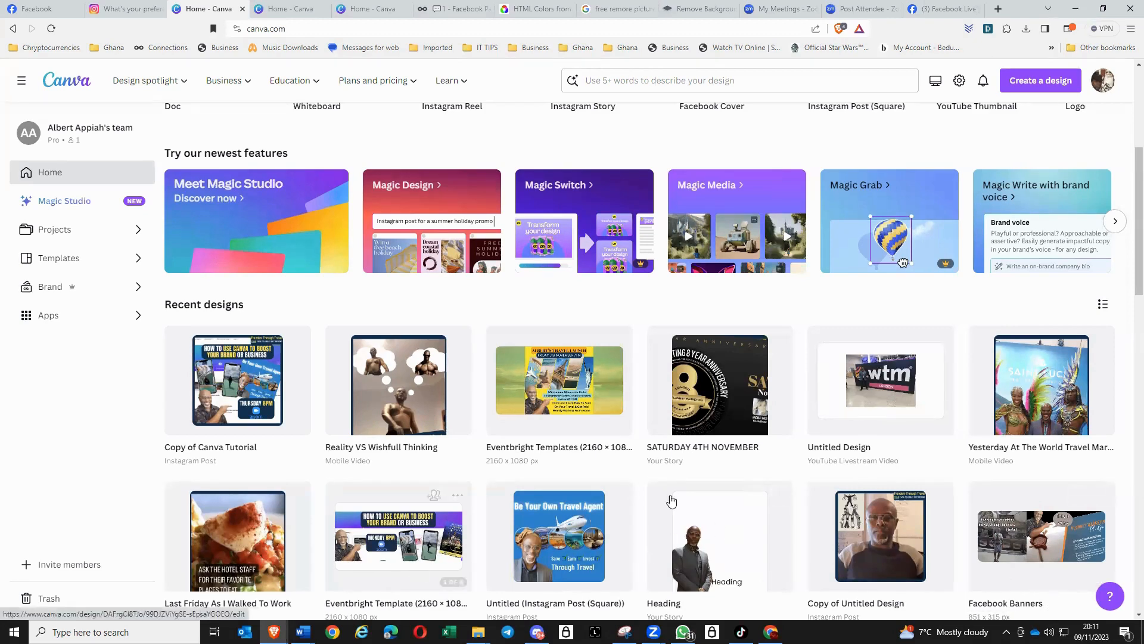
click(708, 551)
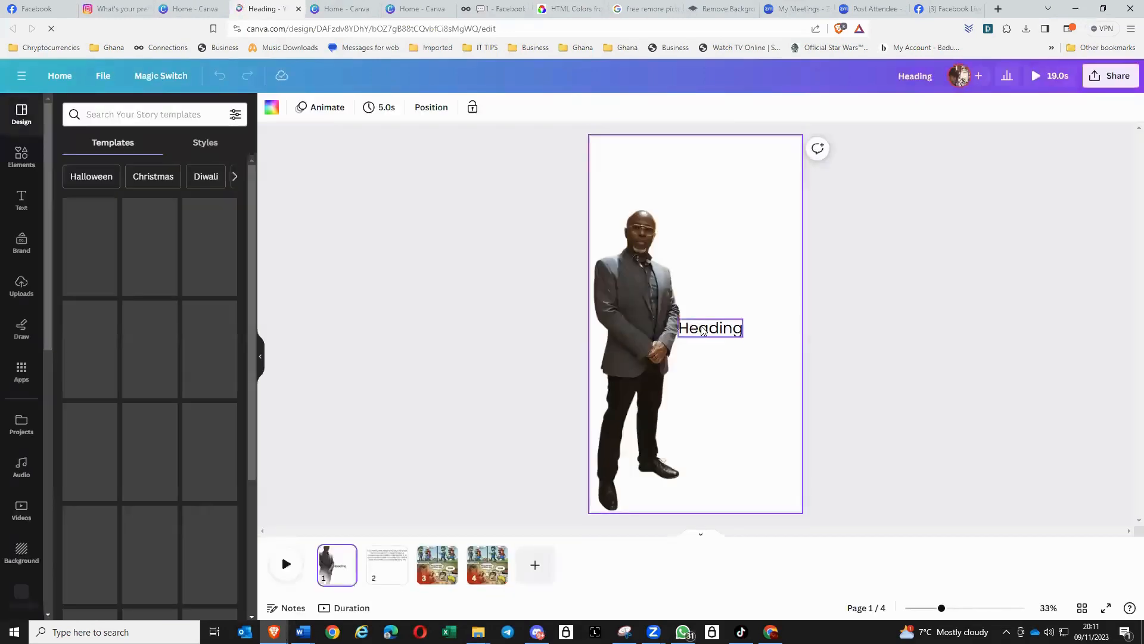
drag(703, 331, 724, 378)
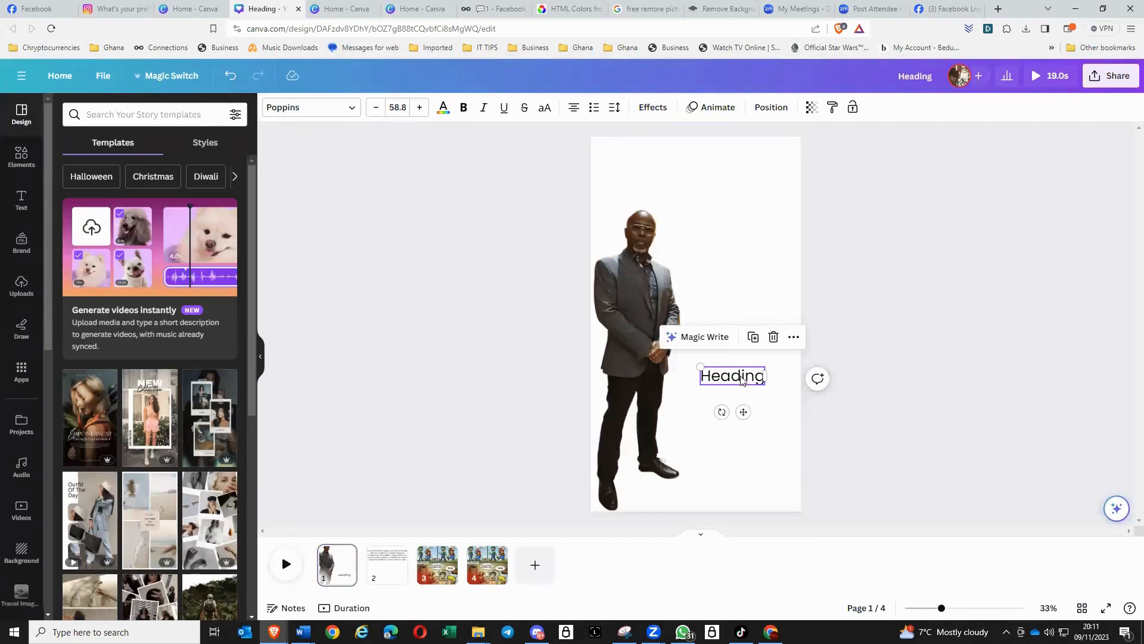
double_click(742, 380)
key(BackSpace)
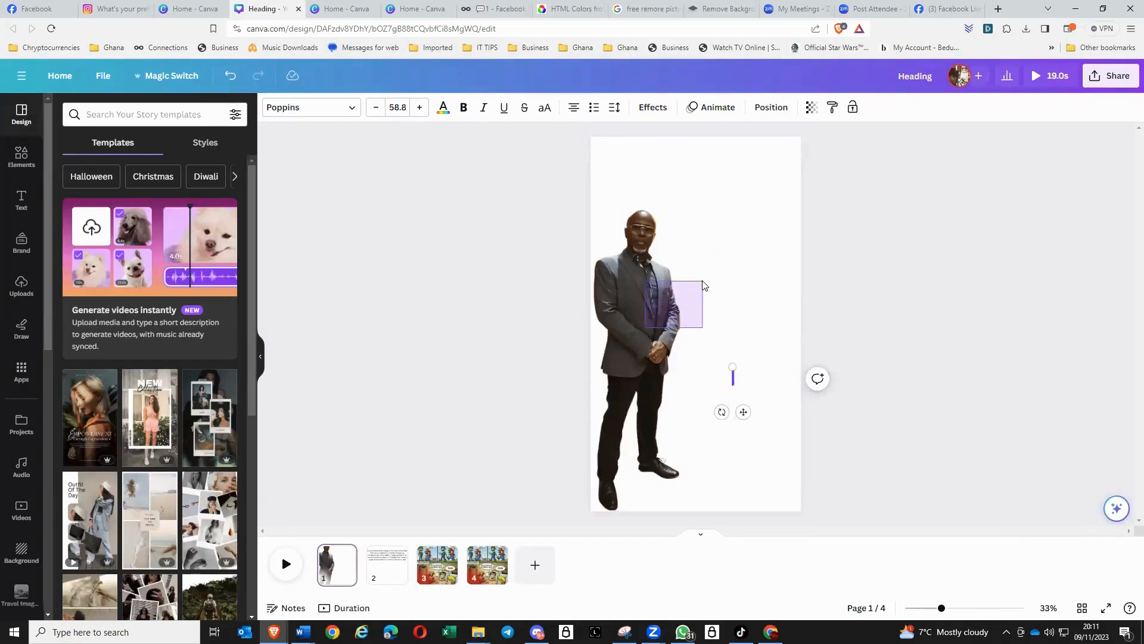
click(763, 275)
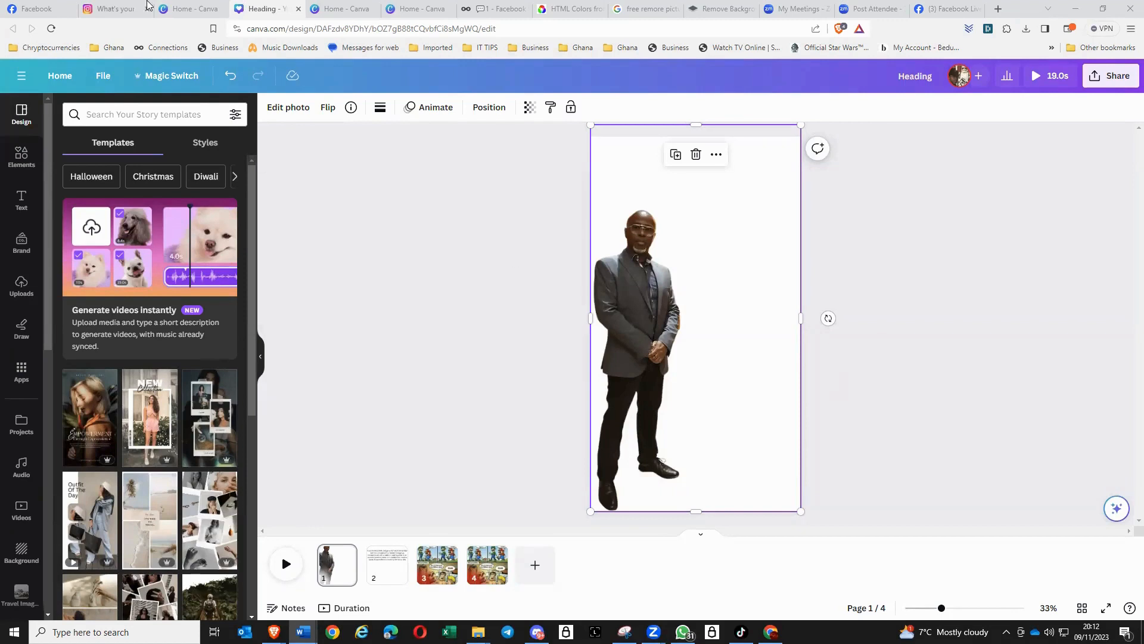
- From the home page, search the new-design formats for "linken" and "insta", and create a blank Instagram Reel design
click(60, 76)
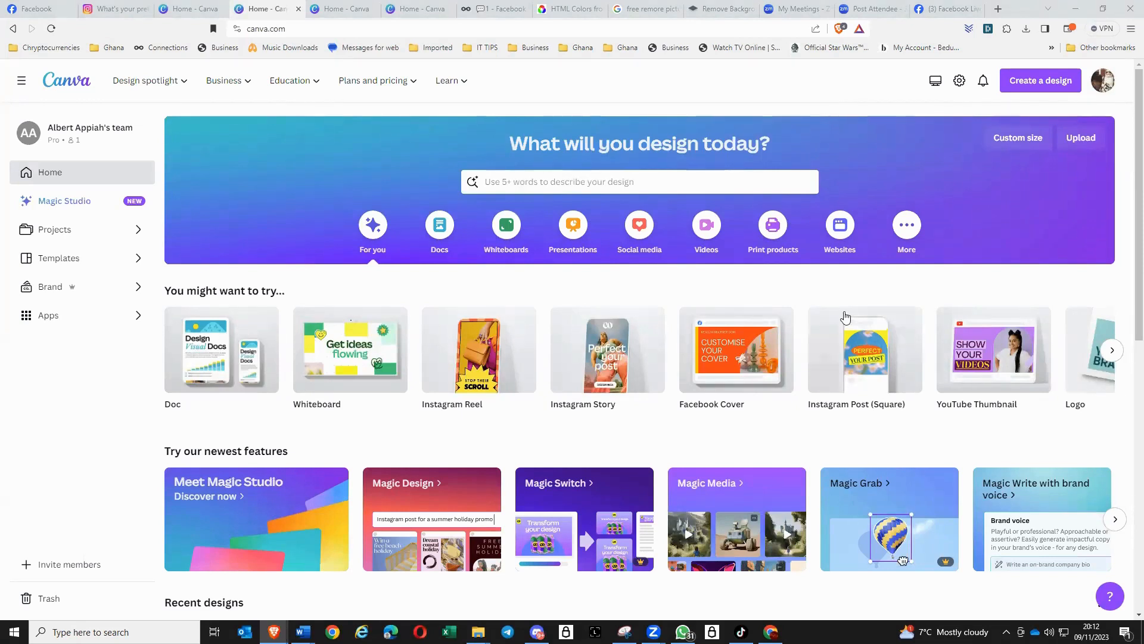
click(1034, 86)
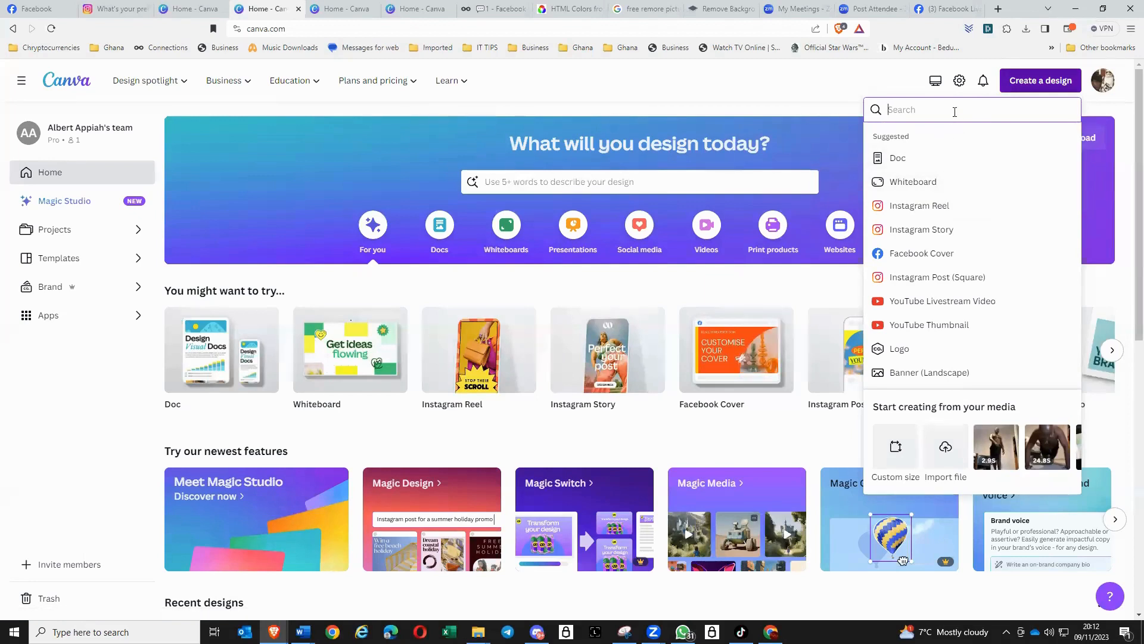
text(linken)
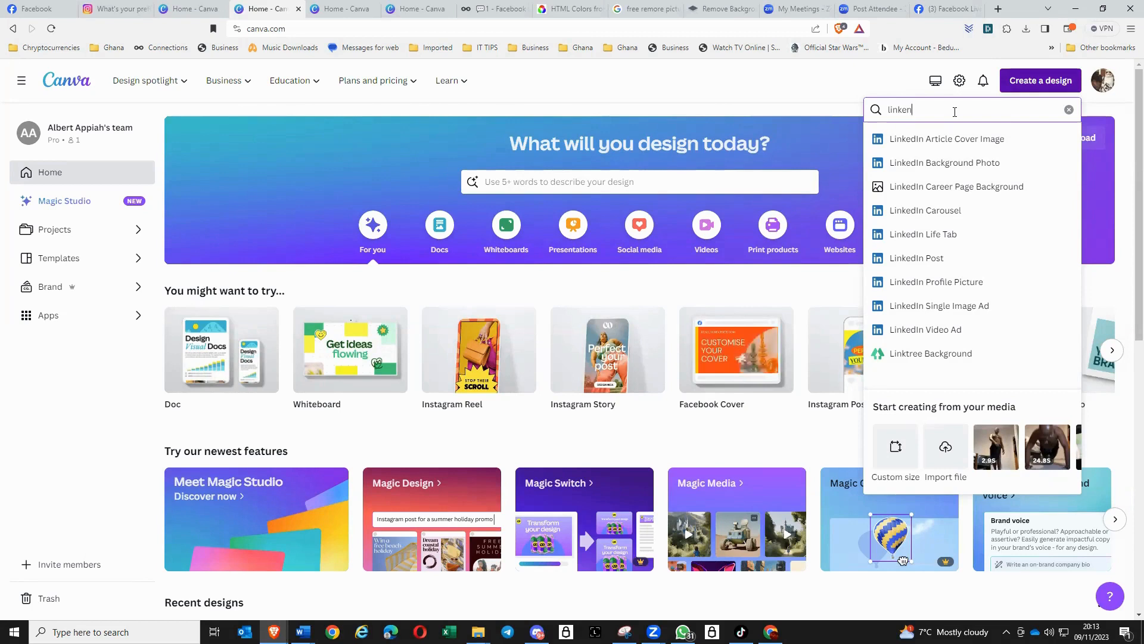
key(BackSpace)
key(BackSpace)
key(BackSpace)
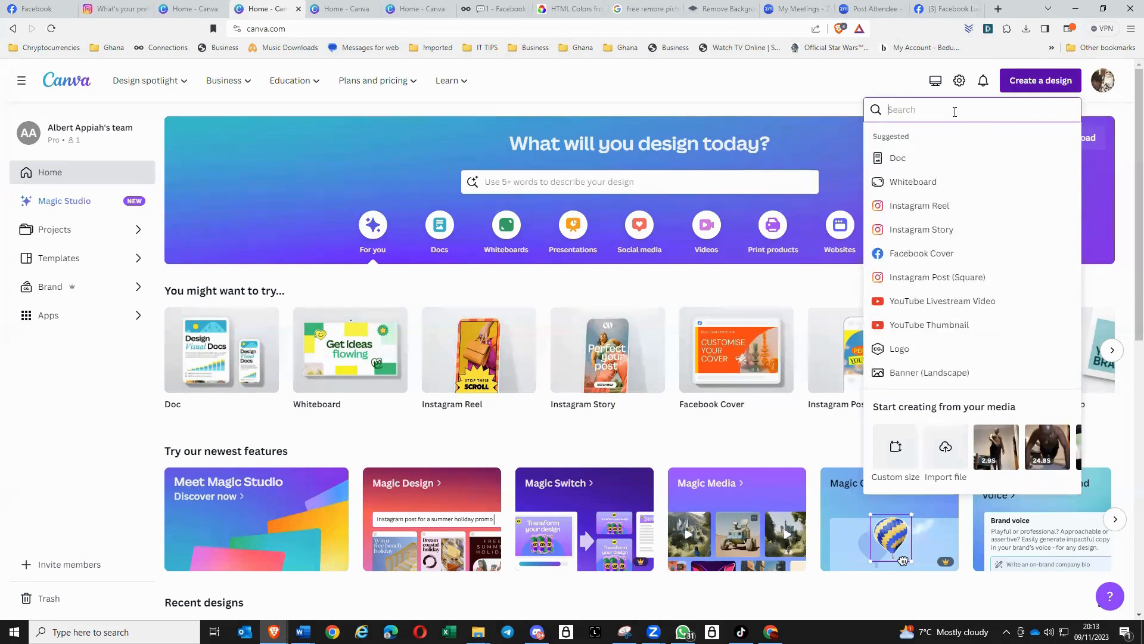
text(insta)
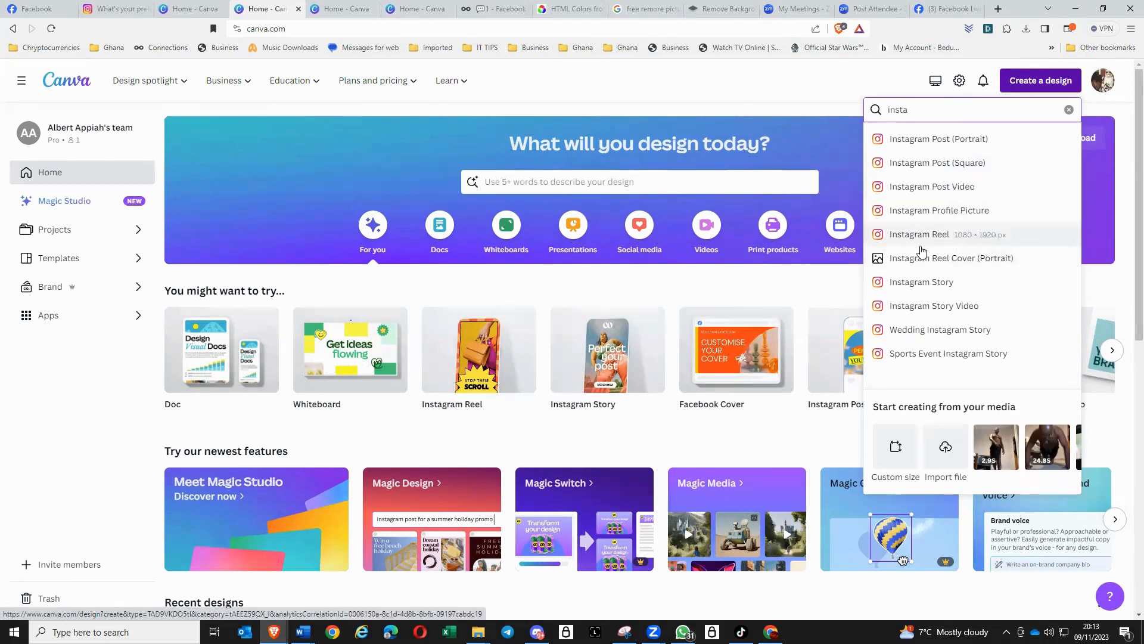
click(952, 239)
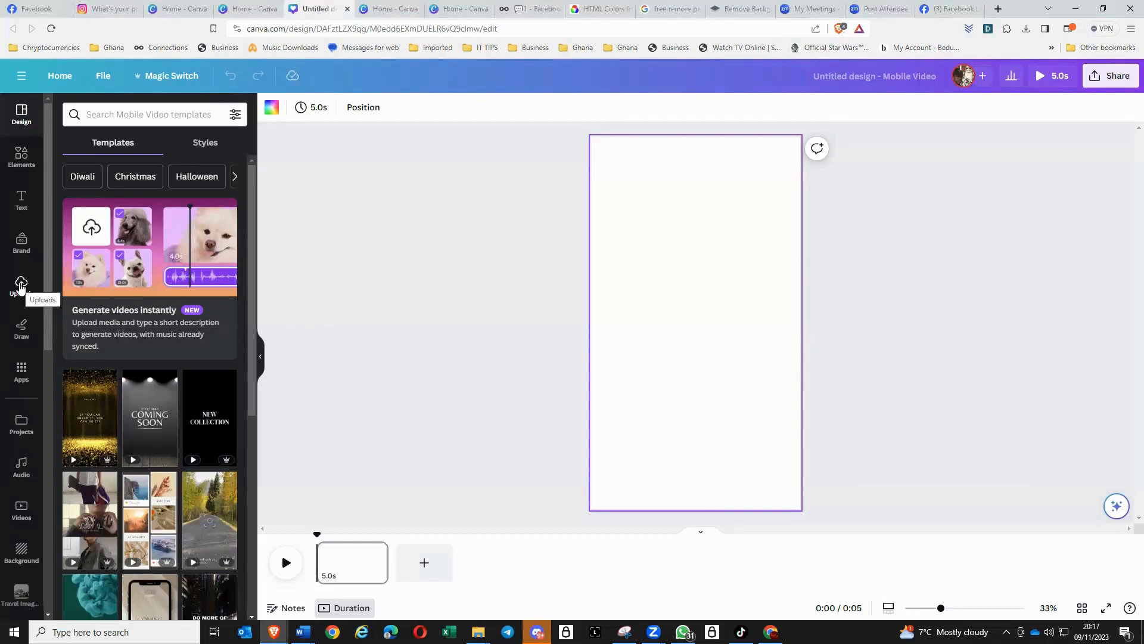
- Add the uploaded 11.8-second exhibition hall video to the page, pause it, and enlarge it to fill the whole page
click(21, 285)
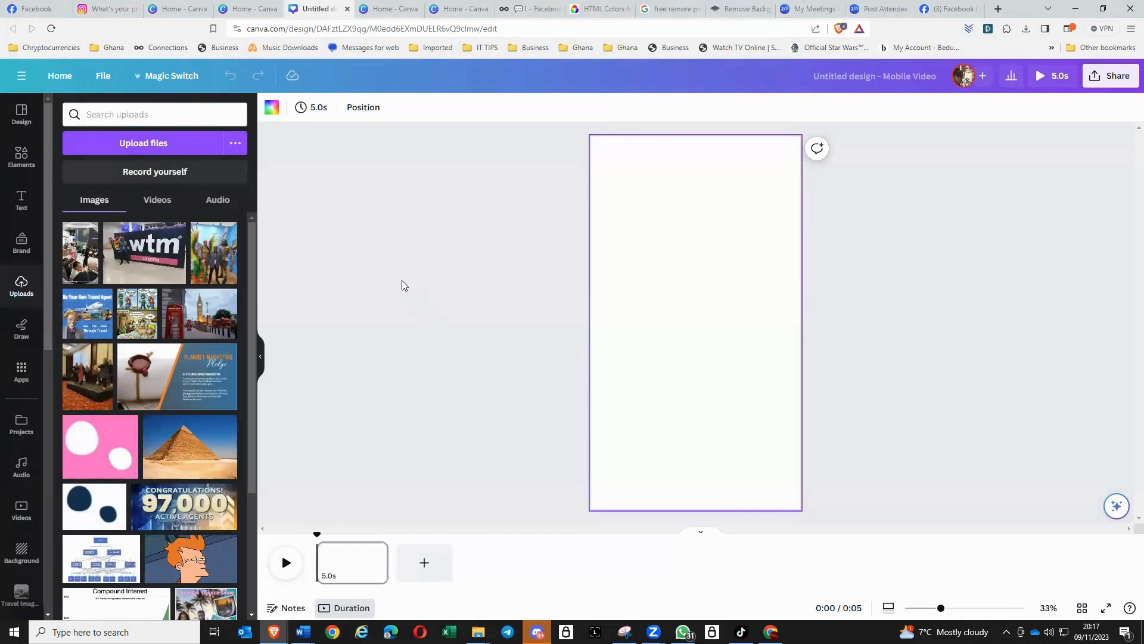
click(154, 204)
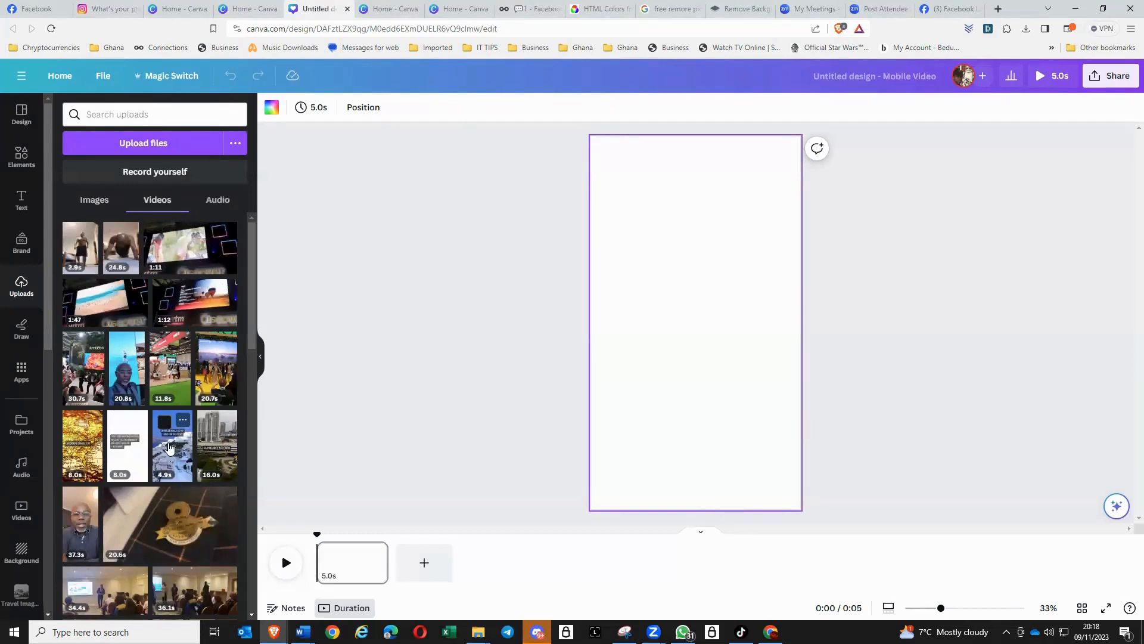
click(168, 380)
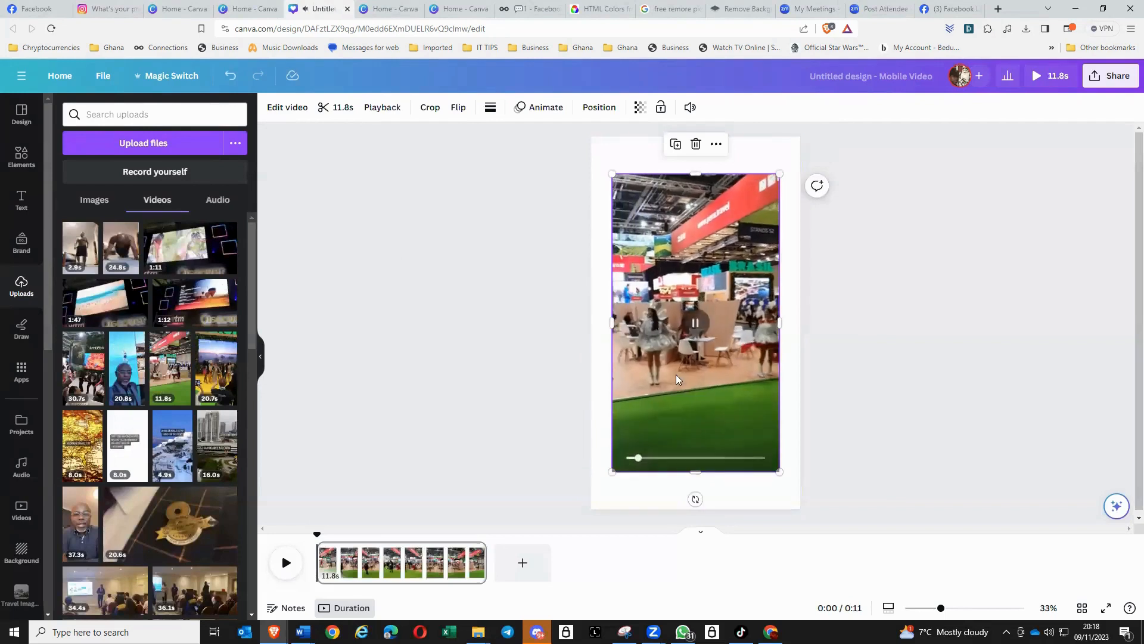
click(696, 323)
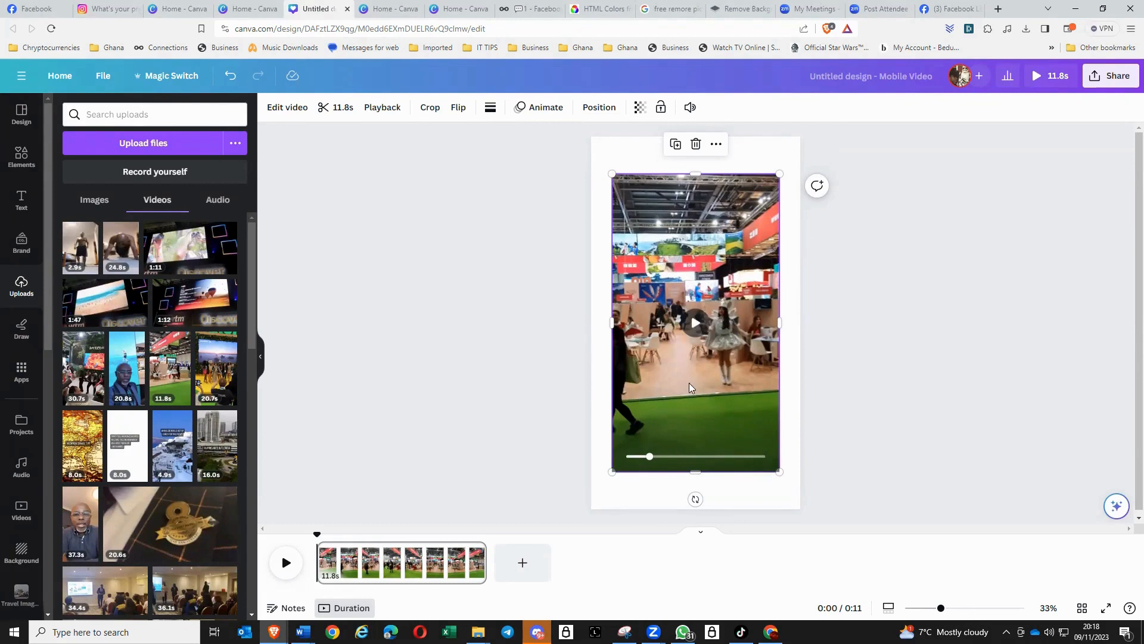
drag(688, 379, 667, 345)
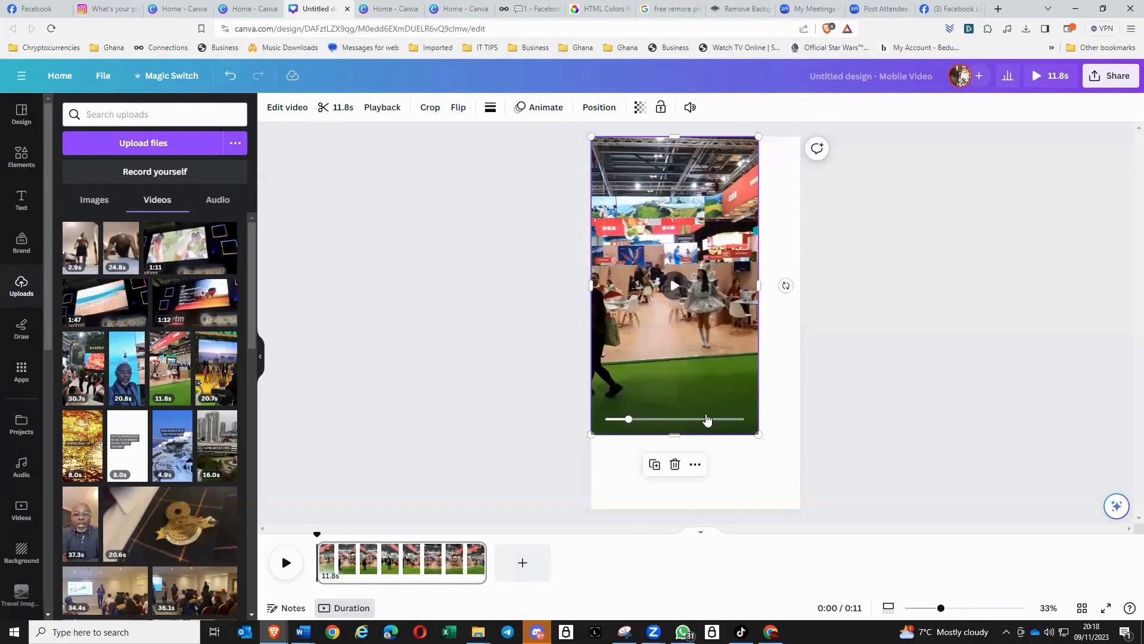
drag(756, 436, 802, 504)
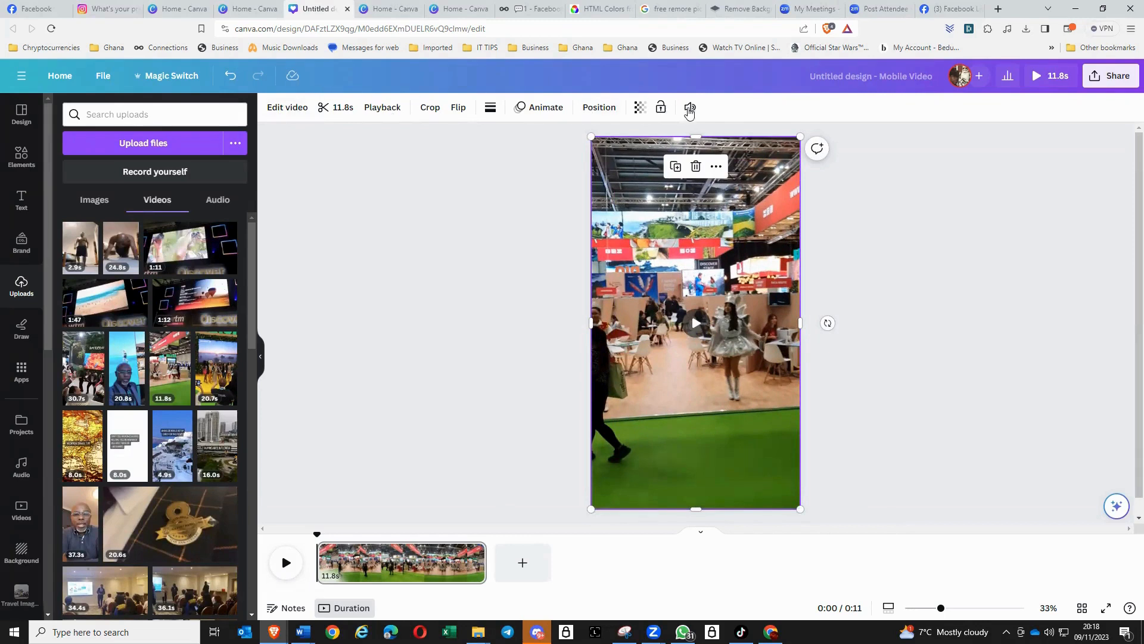
- Mute the exhibition video by setting its volume to 0
click(688, 108)
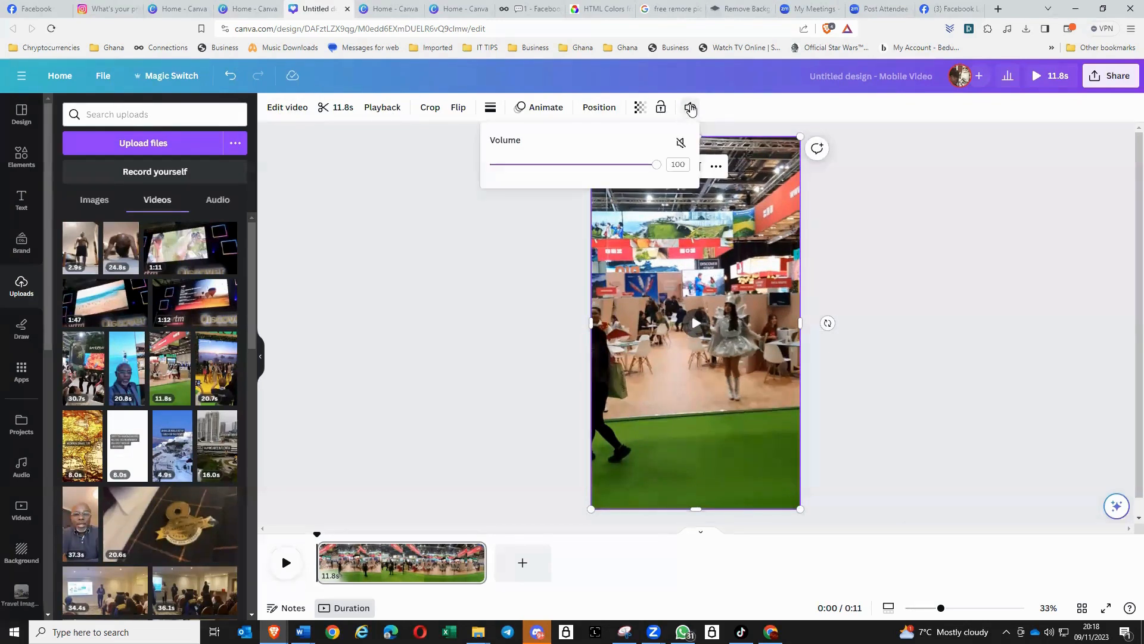
drag(655, 165, 471, 179)
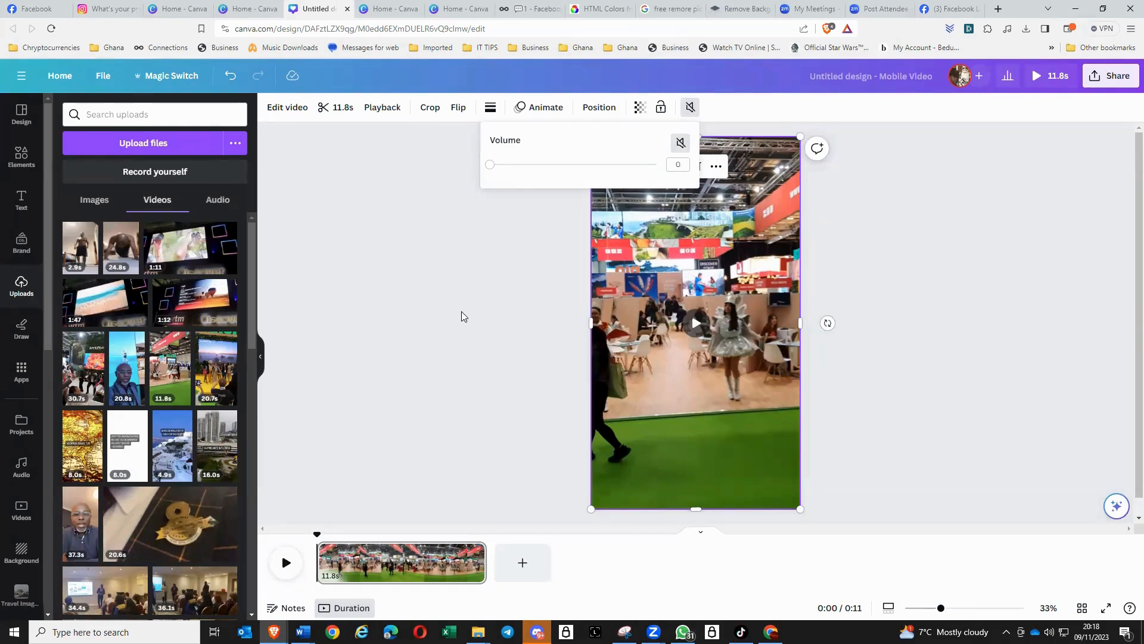
click(884, 309)
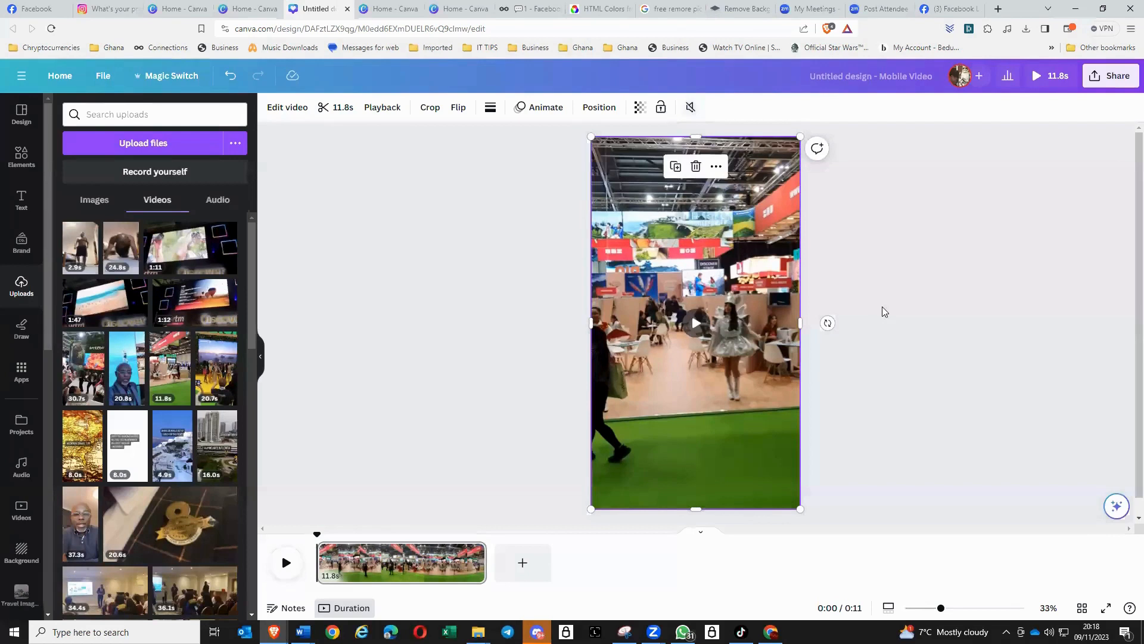
- Trim the start and end of the exhibition video so the clip lasts 3.8 seconds
click(662, 416)
click(336, 111)
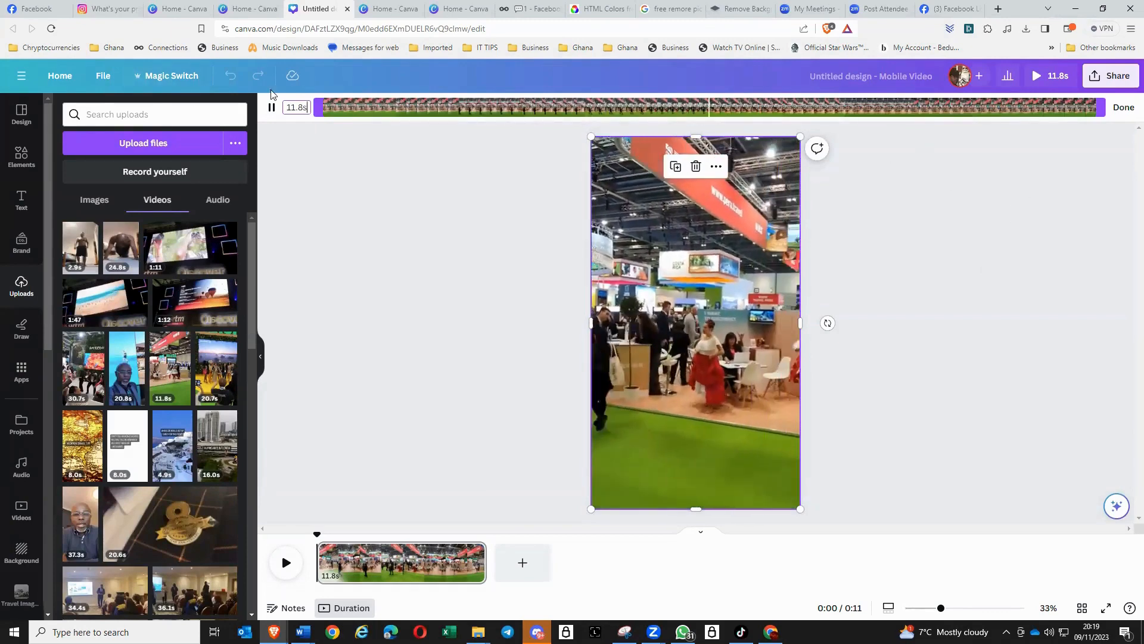
drag(321, 110, 376, 110)
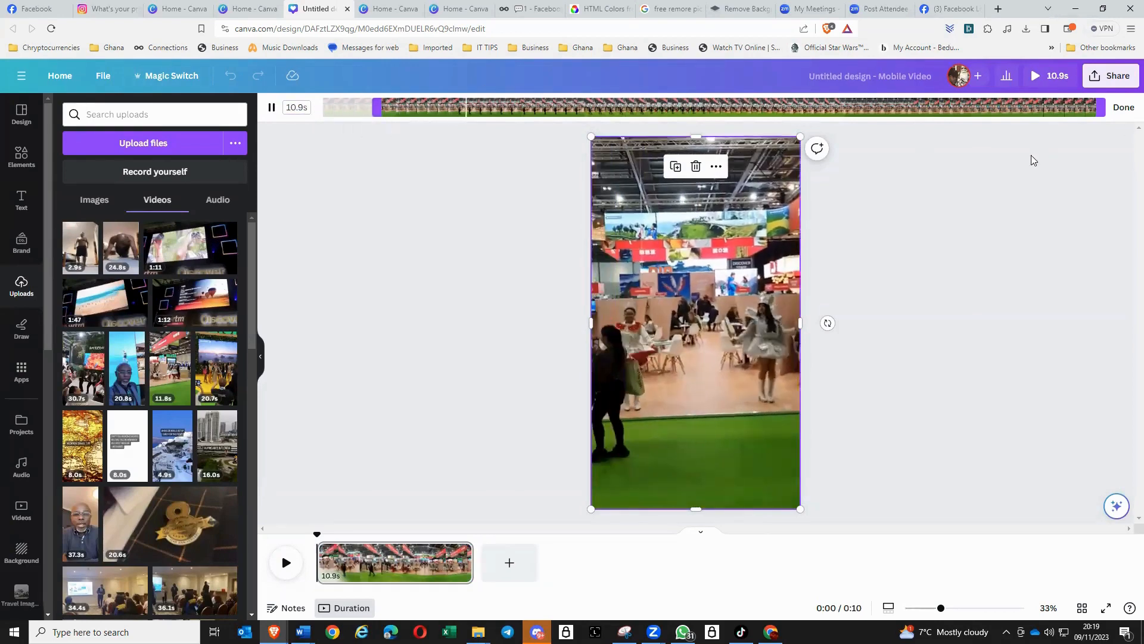
drag(1095, 109, 637, 109)
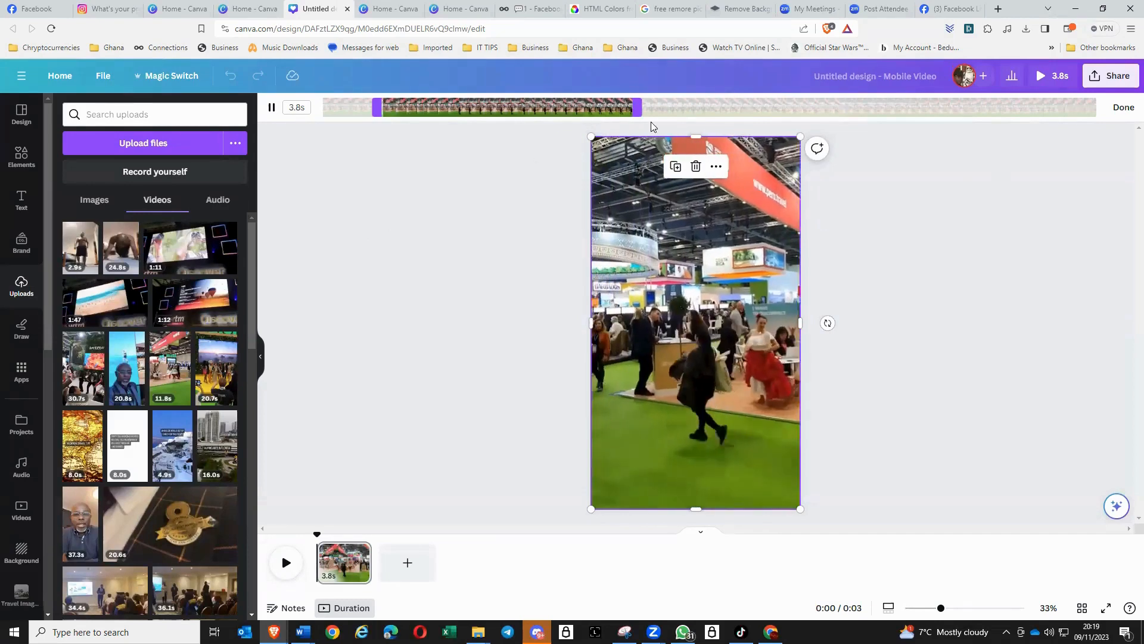
click(528, 327)
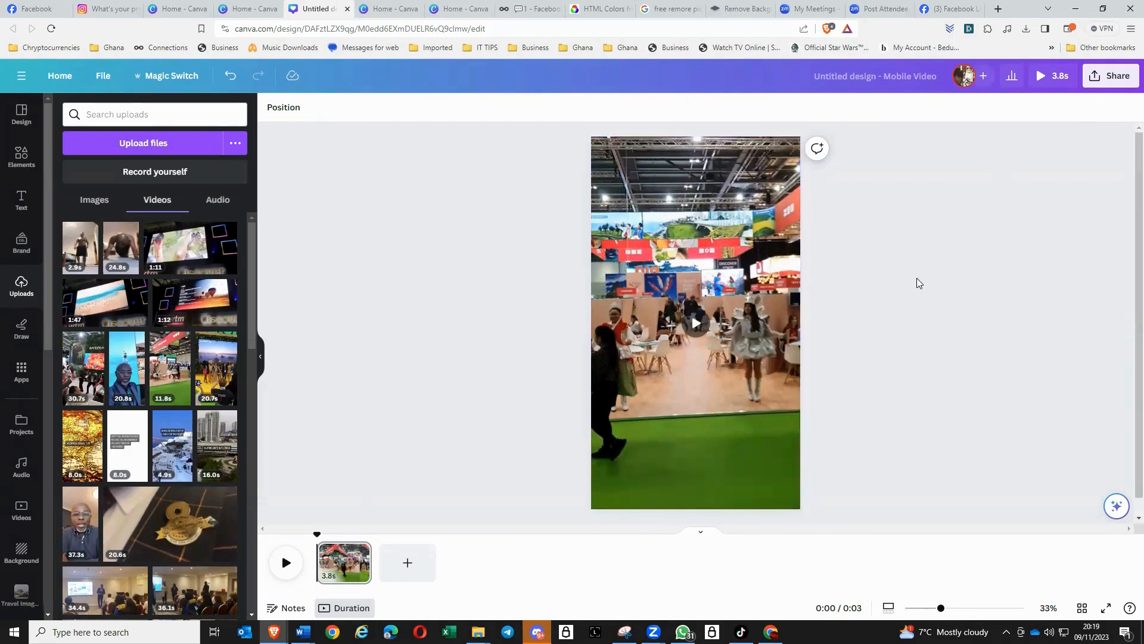
- Duplicate the page containing the trimmed exhibition video
click(743, 274)
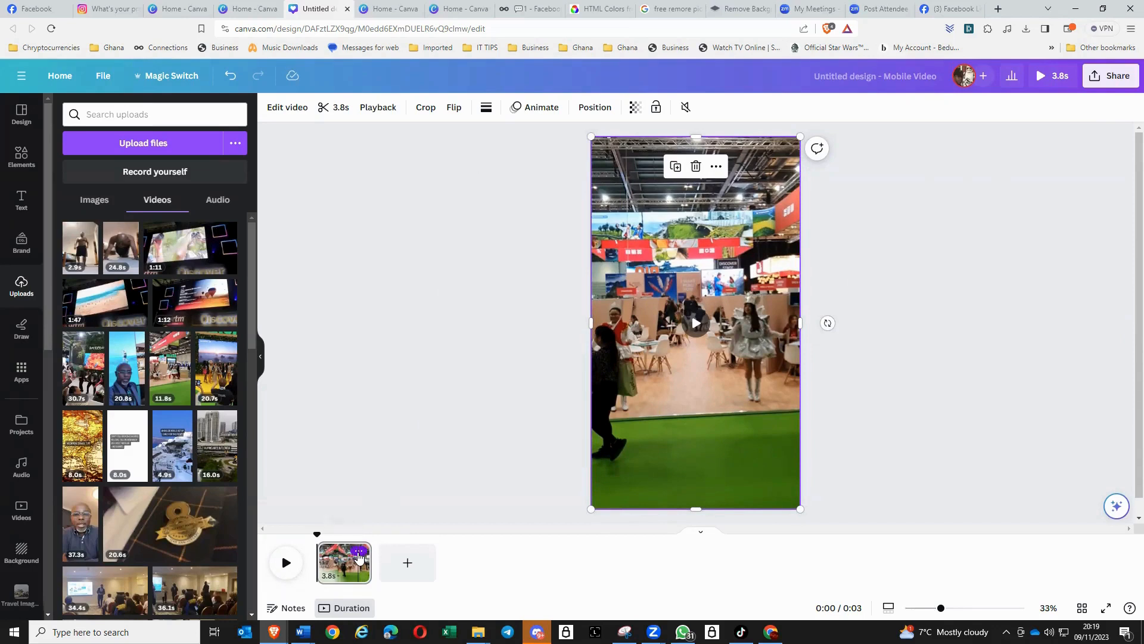
click(359, 552)
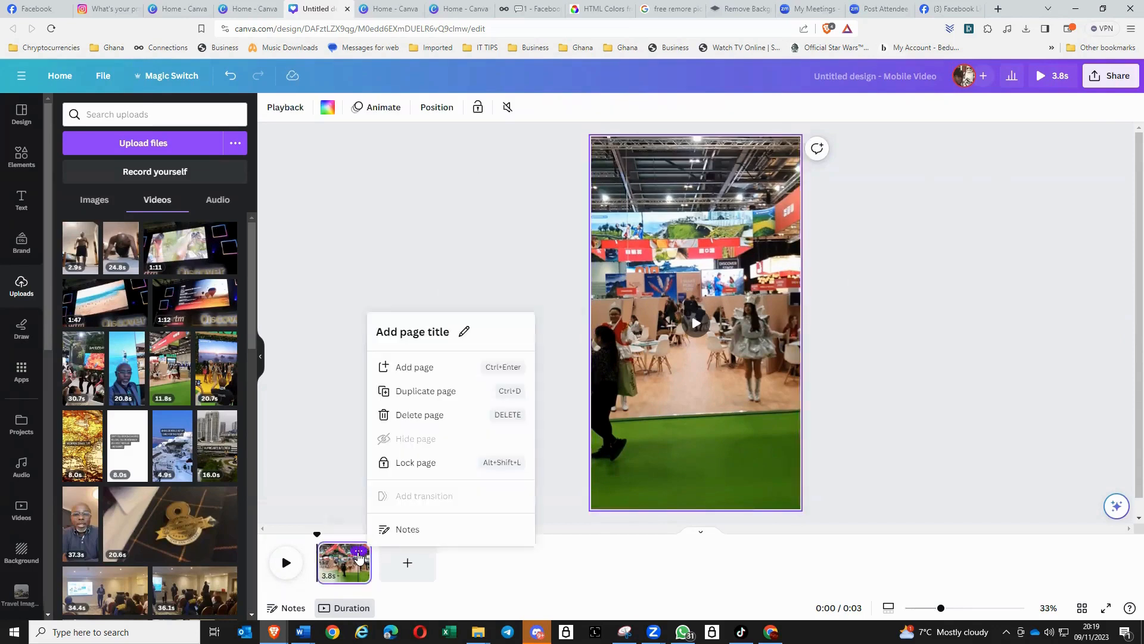
click(429, 391)
click(878, 284)
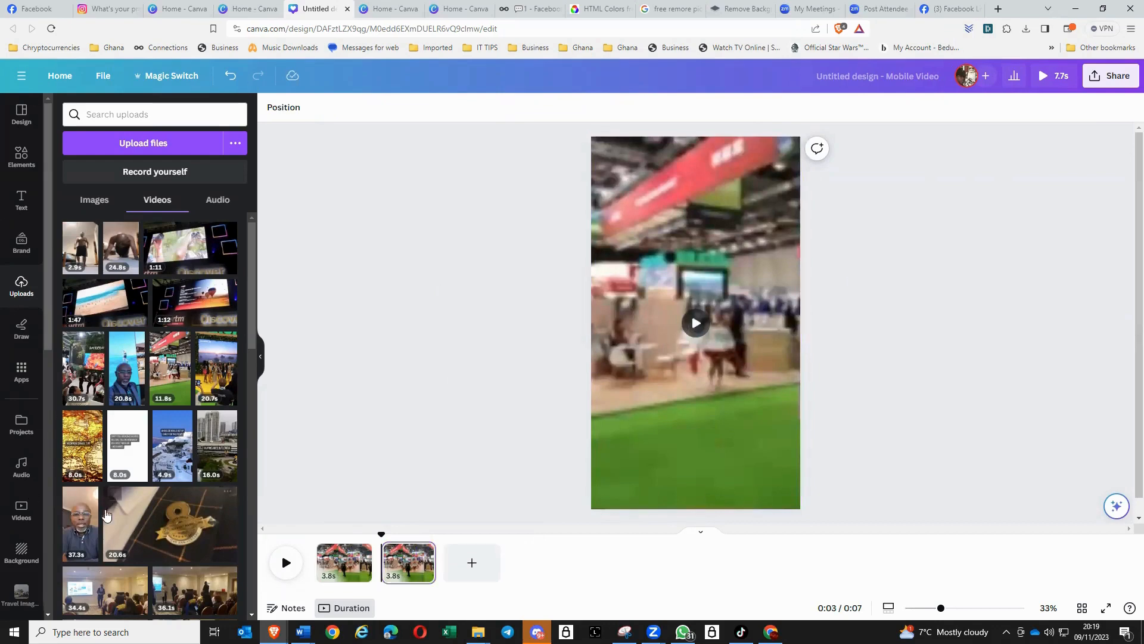
- Add the uploaded PlanNet Marketing Pledge image to the second page, scaled down and placed near the page's upper right
click(95, 202)
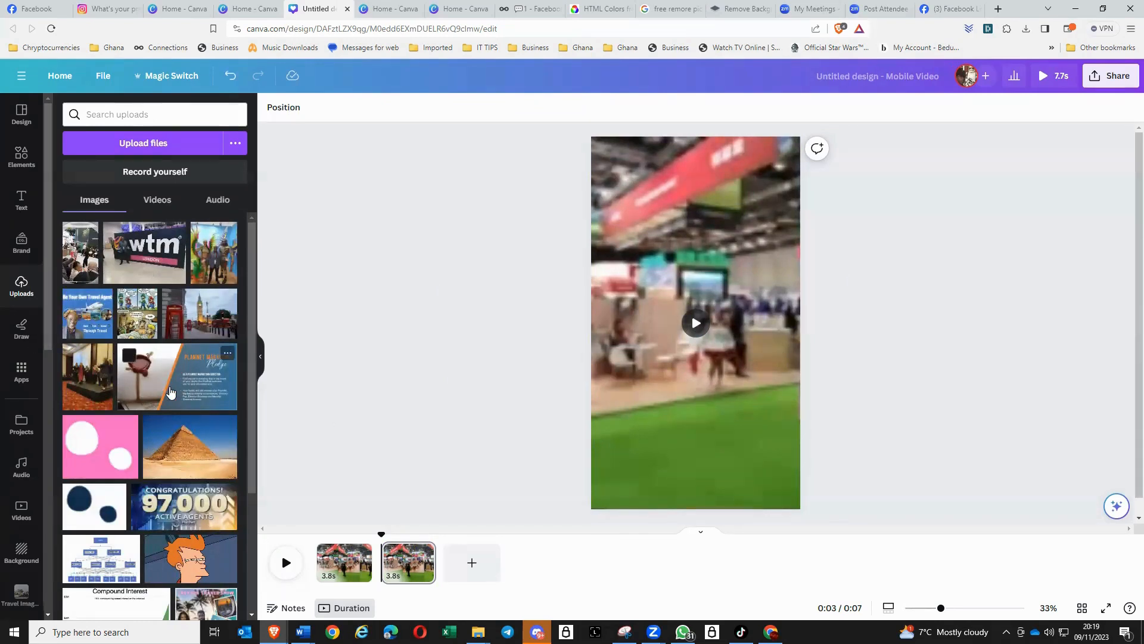
click(170, 392)
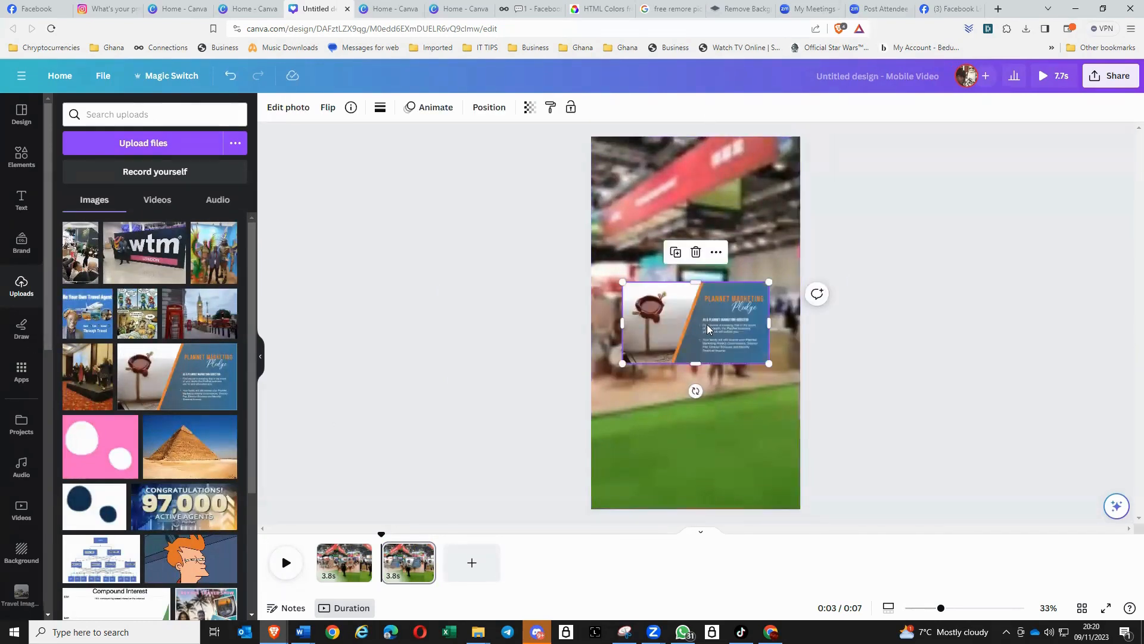
drag(708, 308, 729, 190)
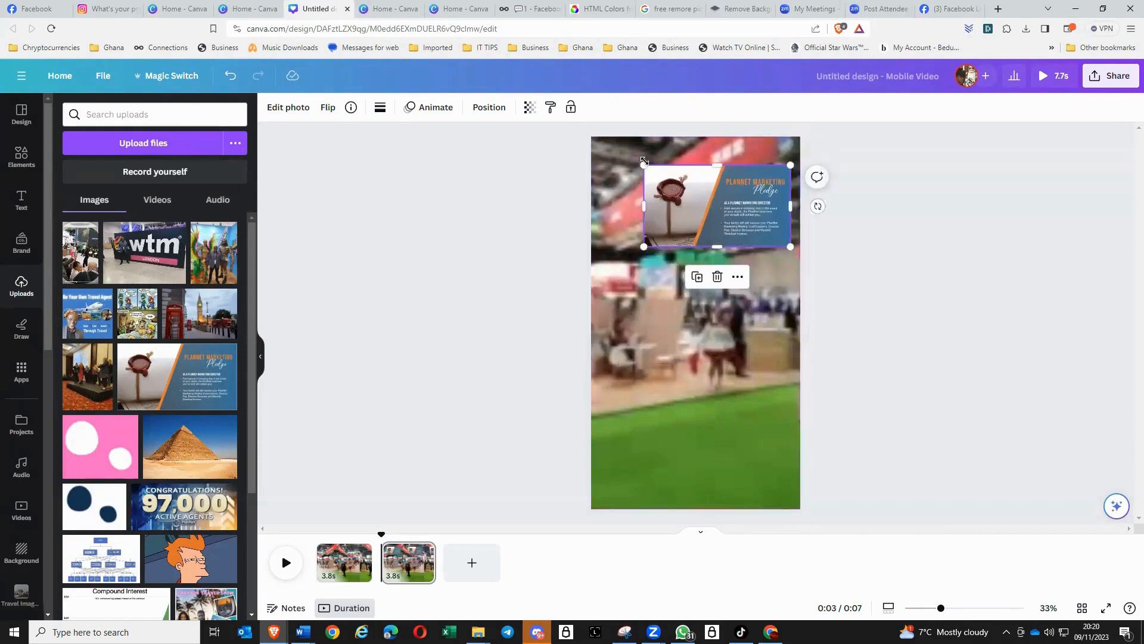
drag(642, 162, 672, 183)
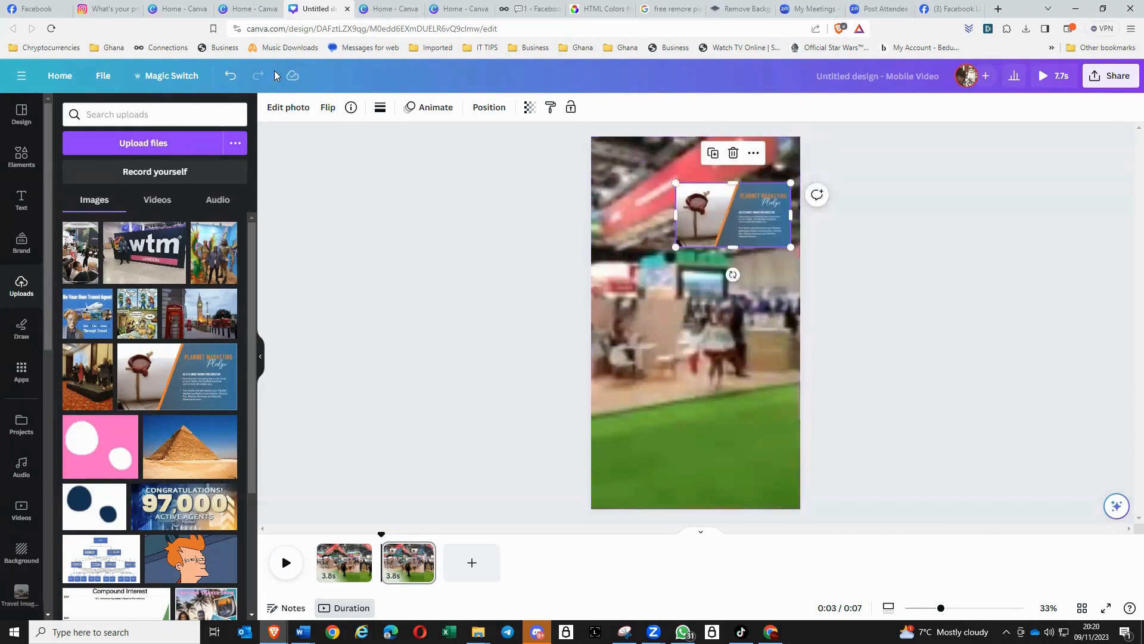
- Check the trim range of the exhibition video on the first page
click(343, 565)
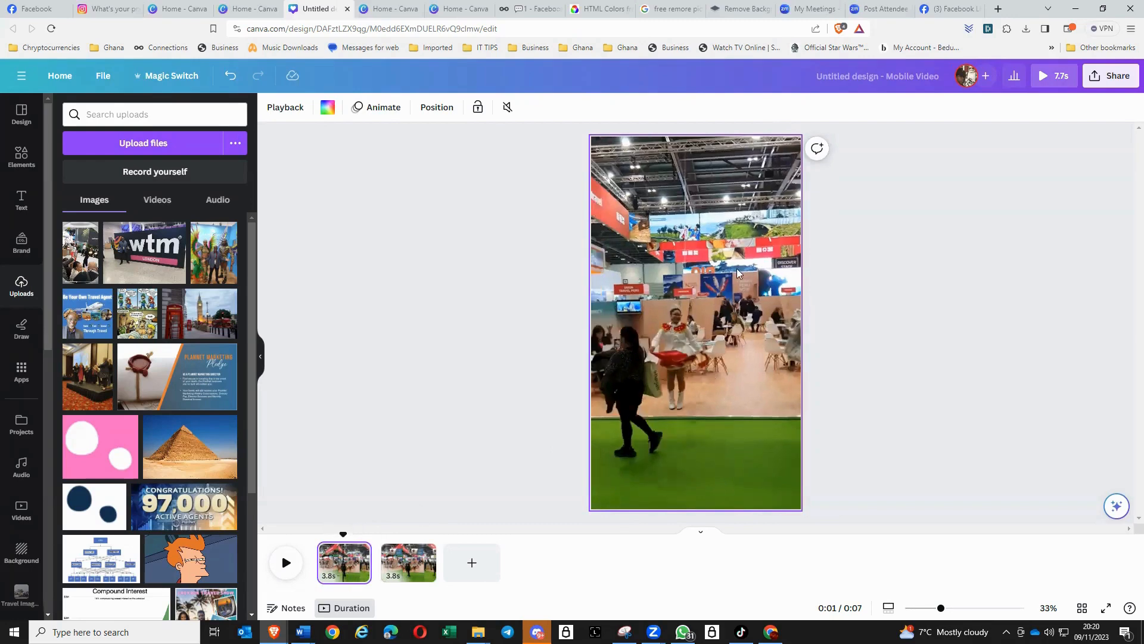
click(719, 362)
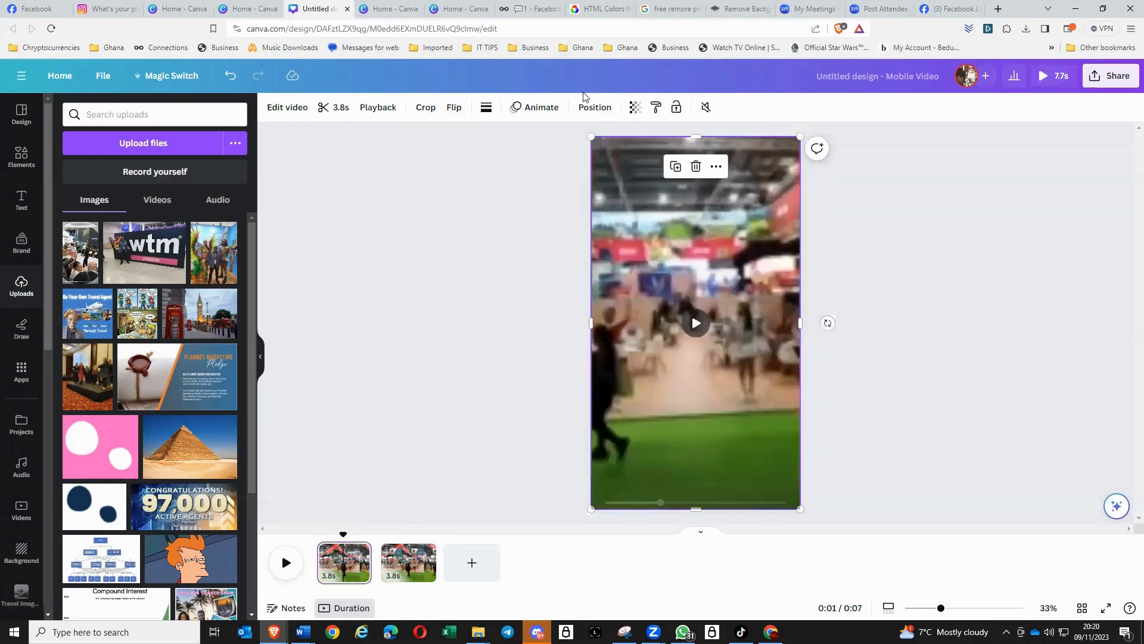
click(332, 107)
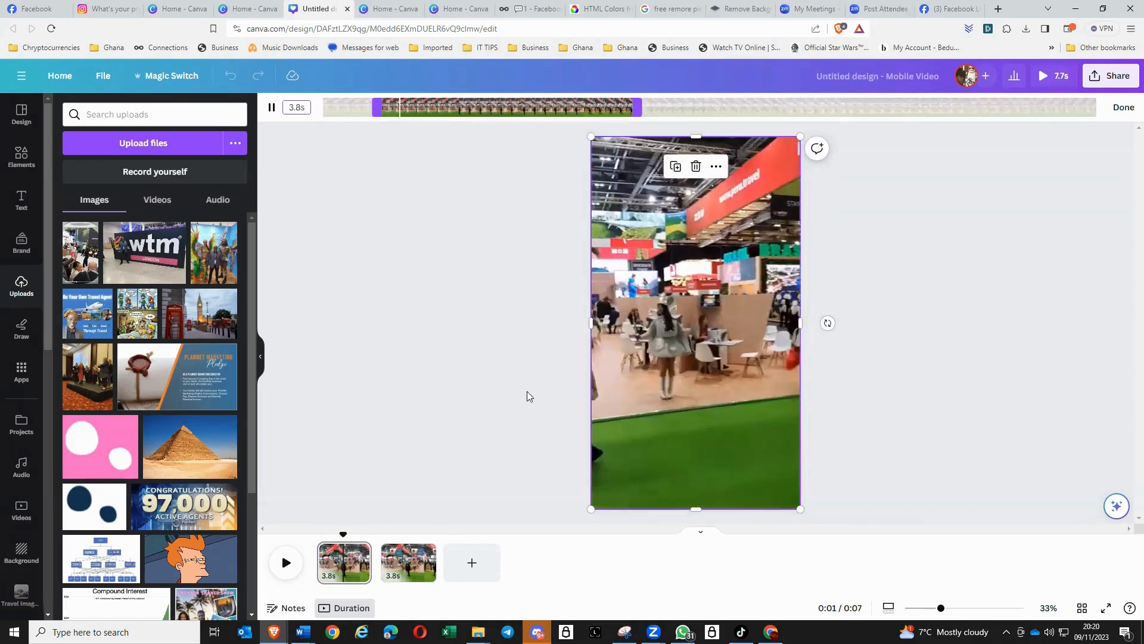
click(522, 394)
- Trim the second page's video to a later part of the footage lasting 3.6 seconds, and preview the reel
click(408, 557)
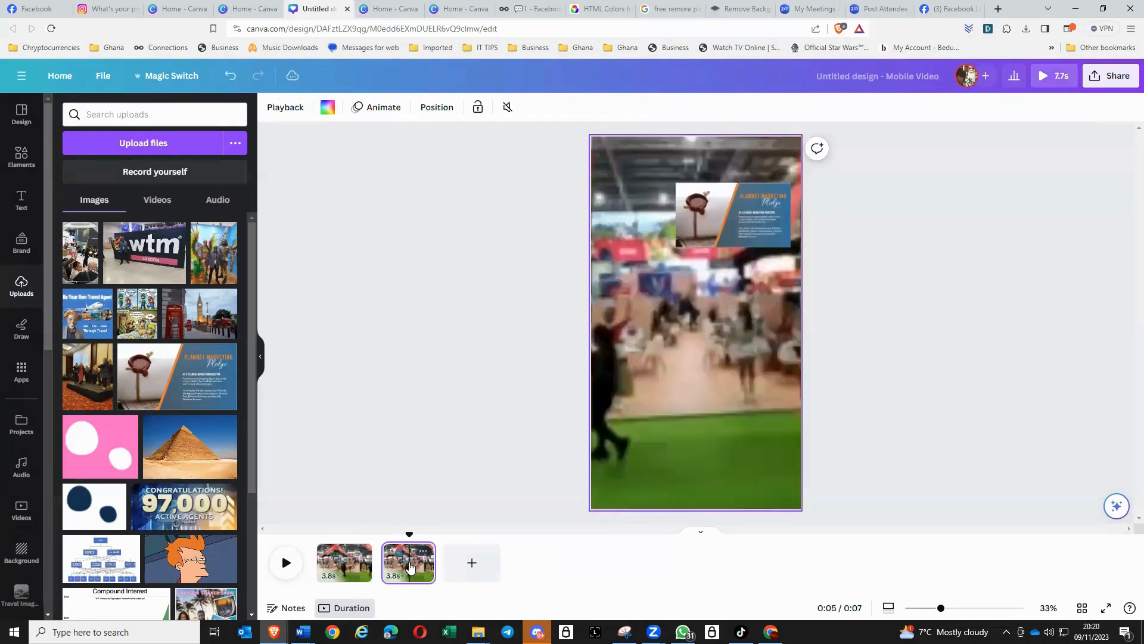
click(648, 413)
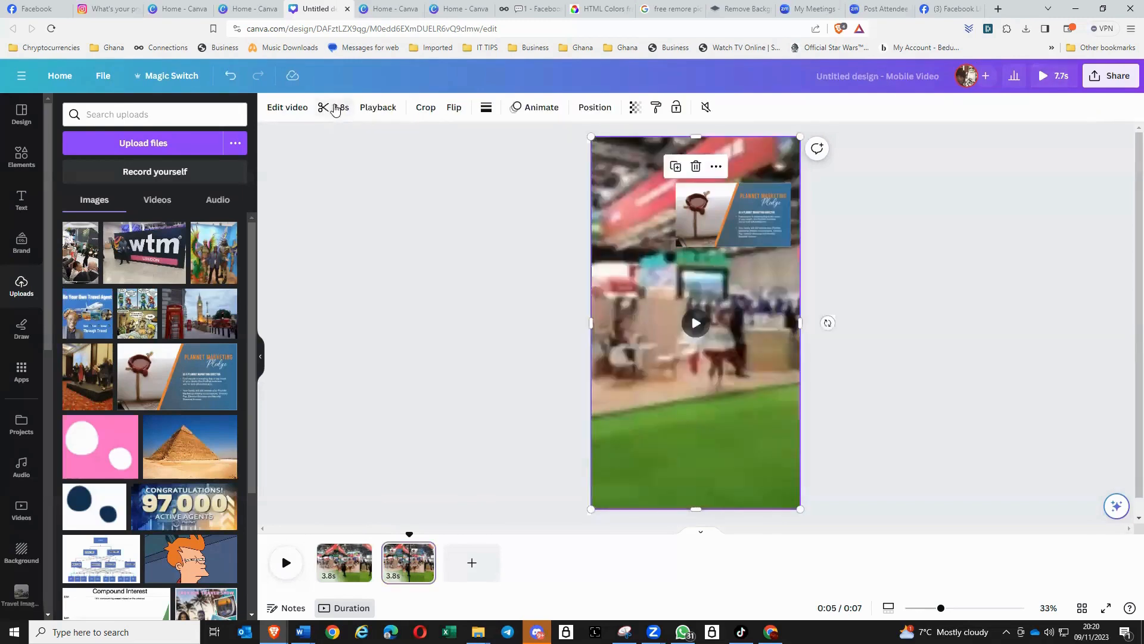
click(332, 108)
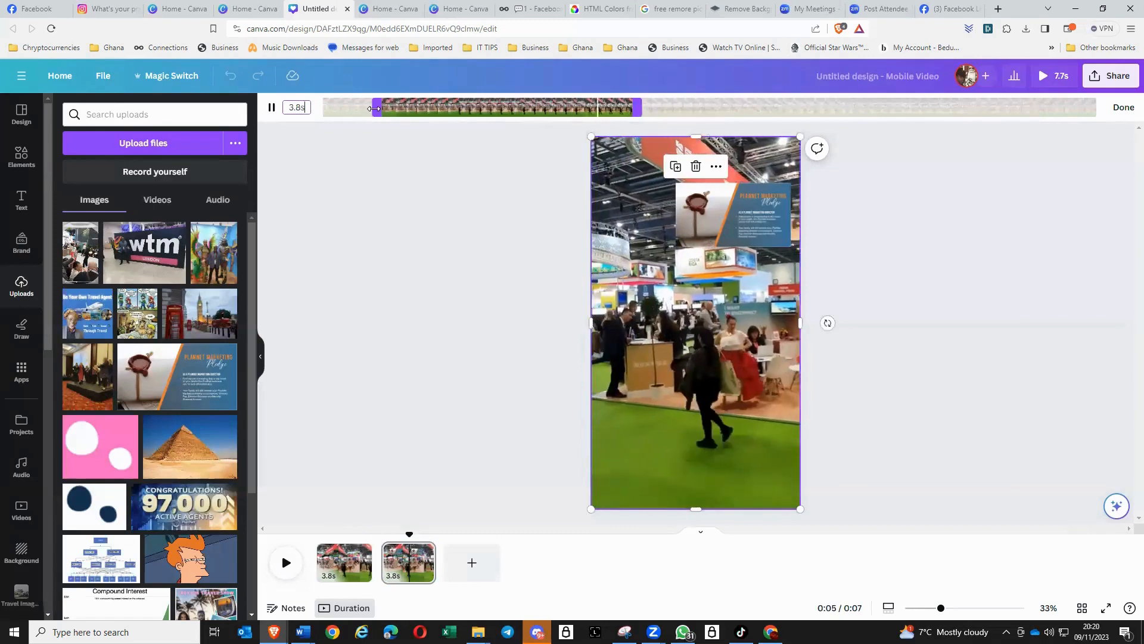
drag(374, 107, 869, 110)
click(907, 268)
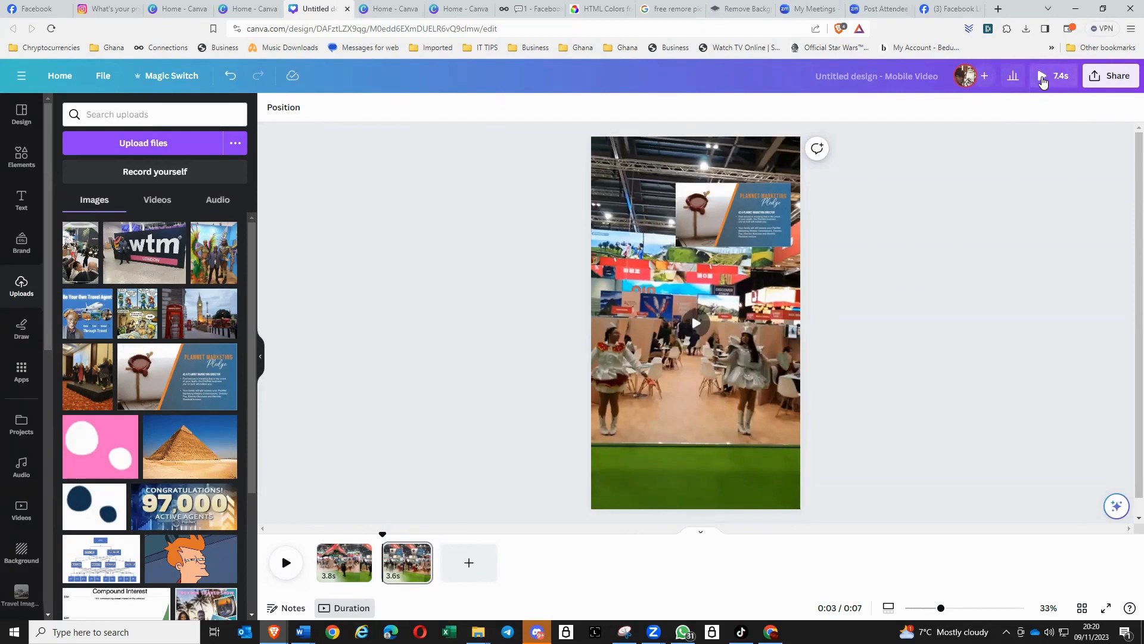
click(1042, 77)
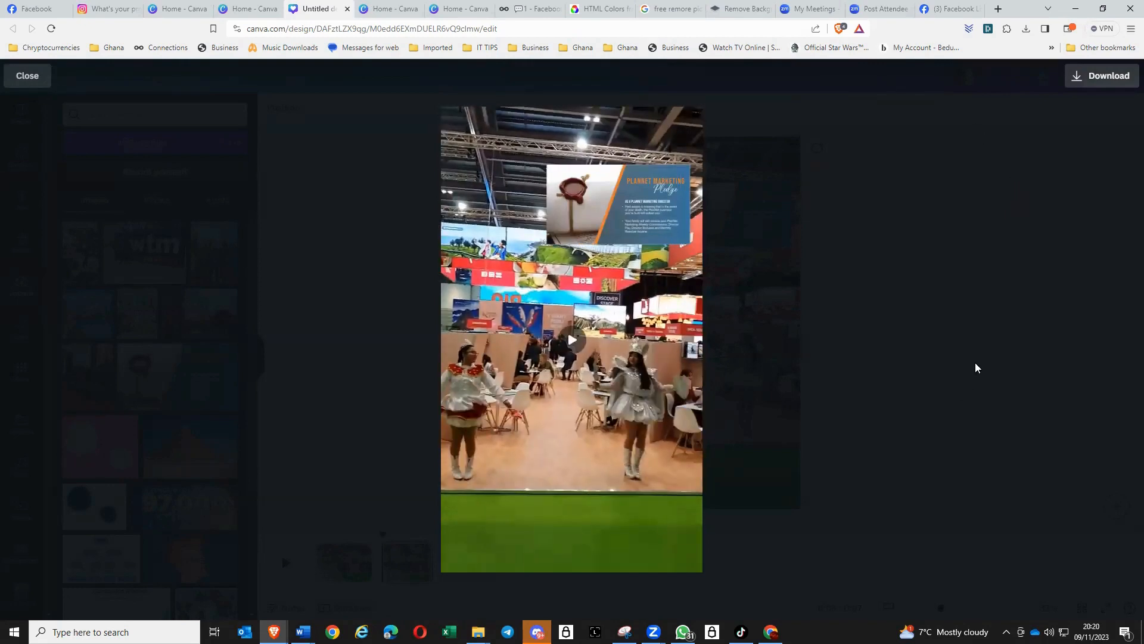
key(Escape)
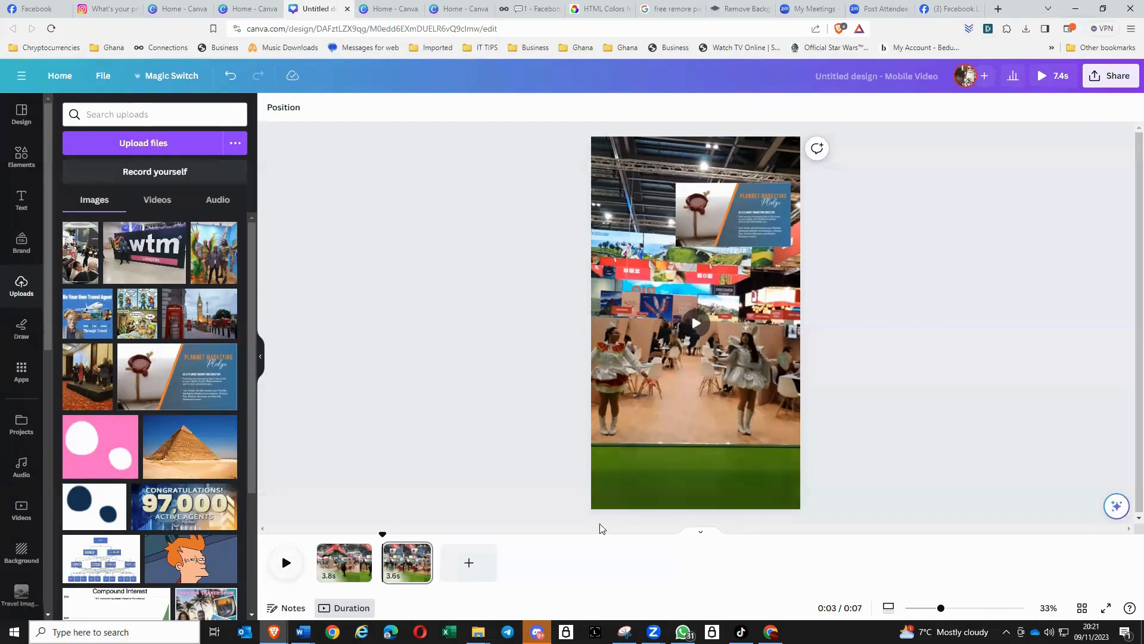
- Delete the second page with the Pledge image from the timeline
right_click(417, 564)
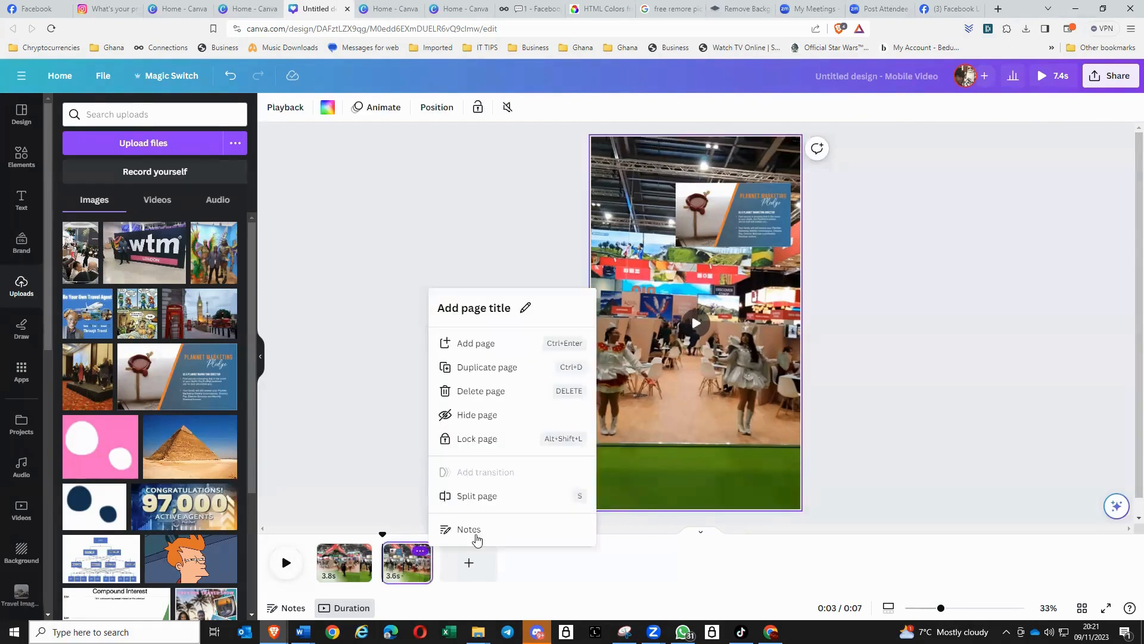
click(476, 392)
click(455, 385)
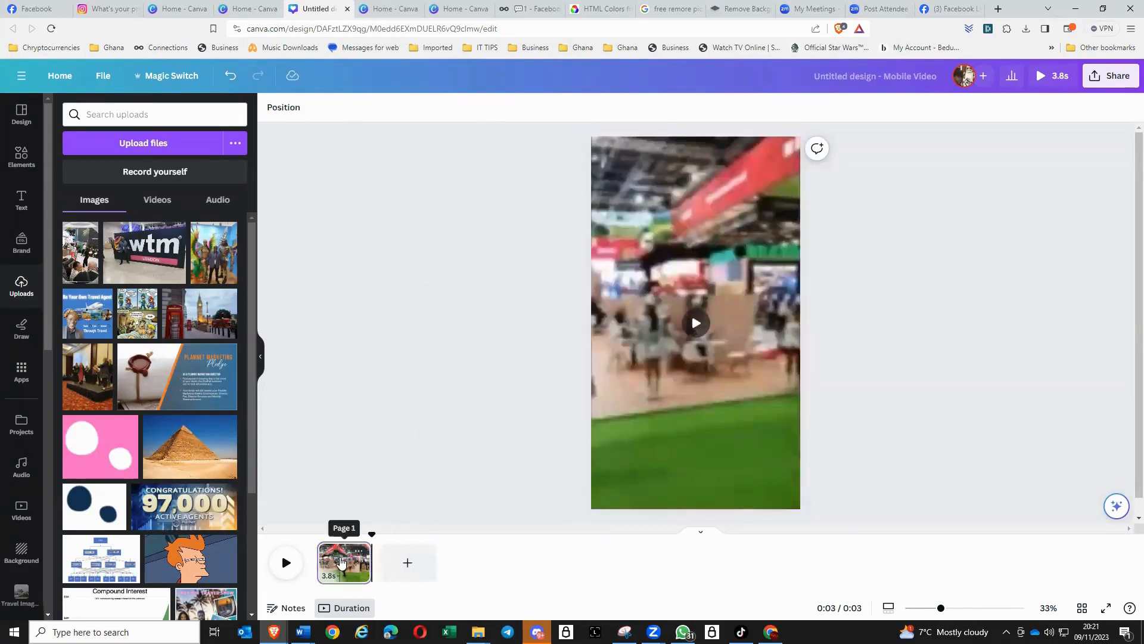
- Play the remaining page's exhibition video and check where its trimmed section starts and ends
click(339, 565)
click(686, 409)
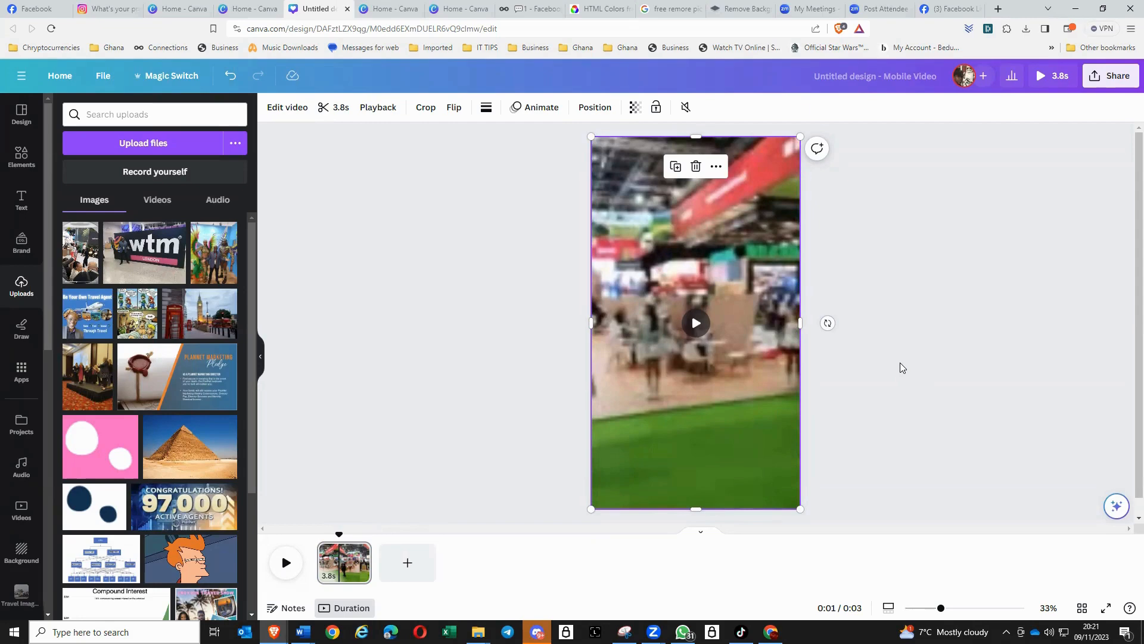
click(697, 322)
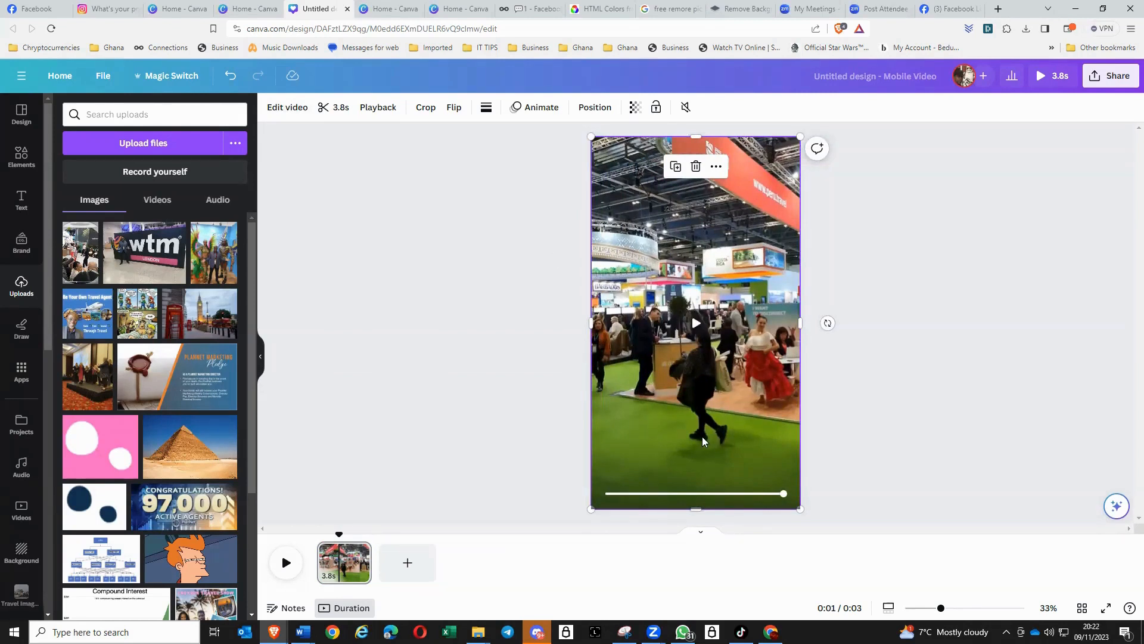
click(333, 107)
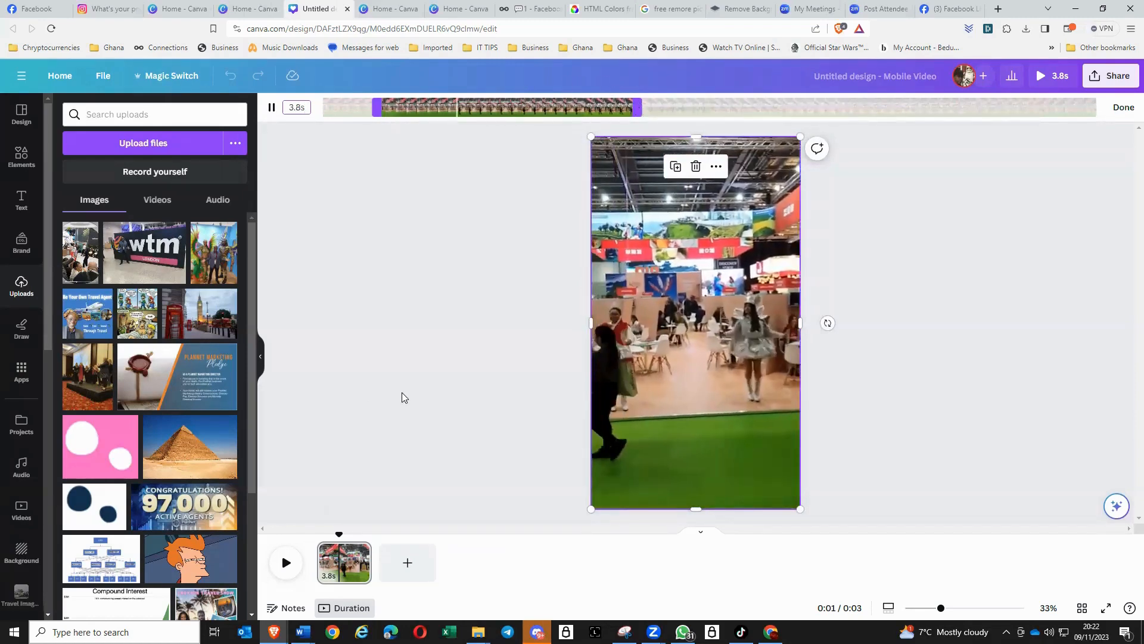
click(401, 396)
- Duplicate the page with the exhibition video, check both pages in grid view, and reopen the second page
click(361, 552)
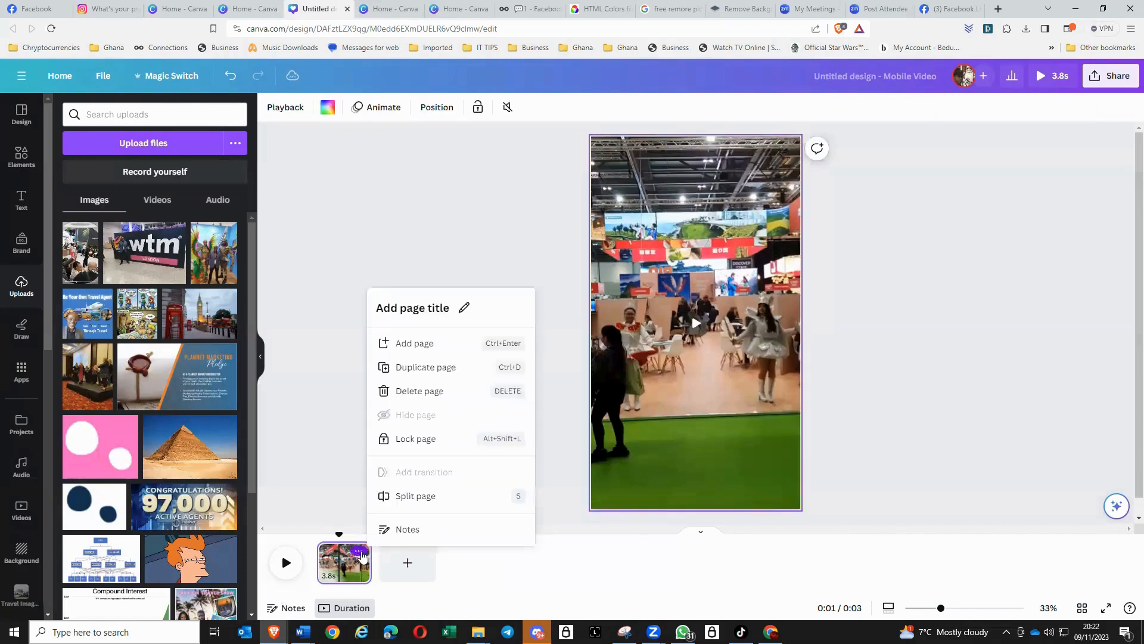
click(422, 367)
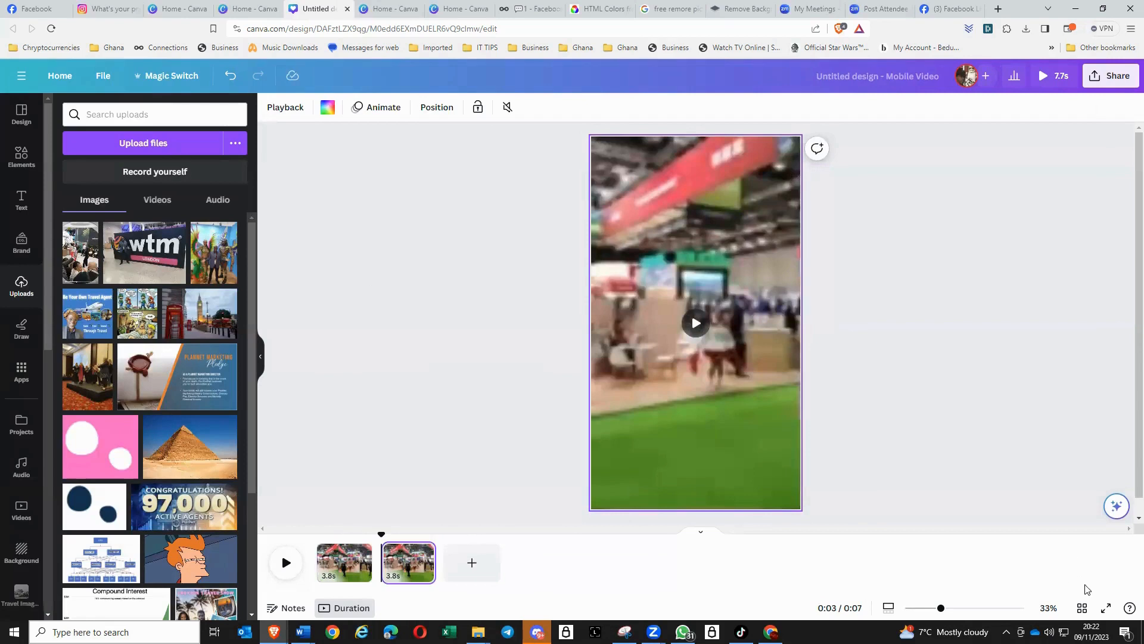
click(1082, 608)
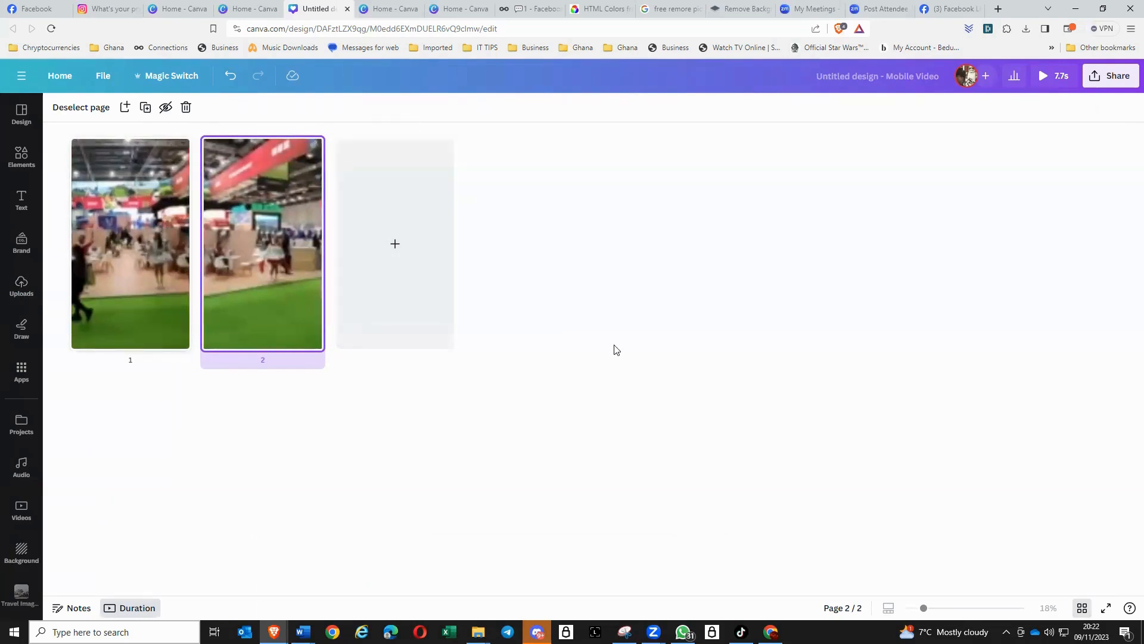
double_click(256, 296)
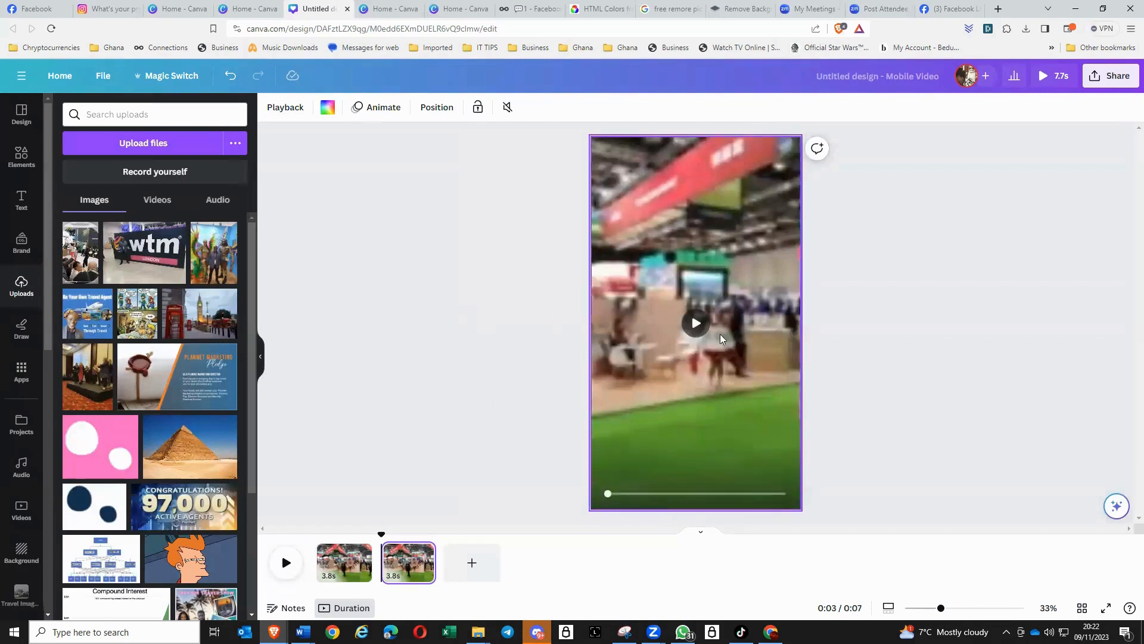
- Trim the second page's video to begin near the end of the first clip's section and last 5.1 seconds
click(684, 418)
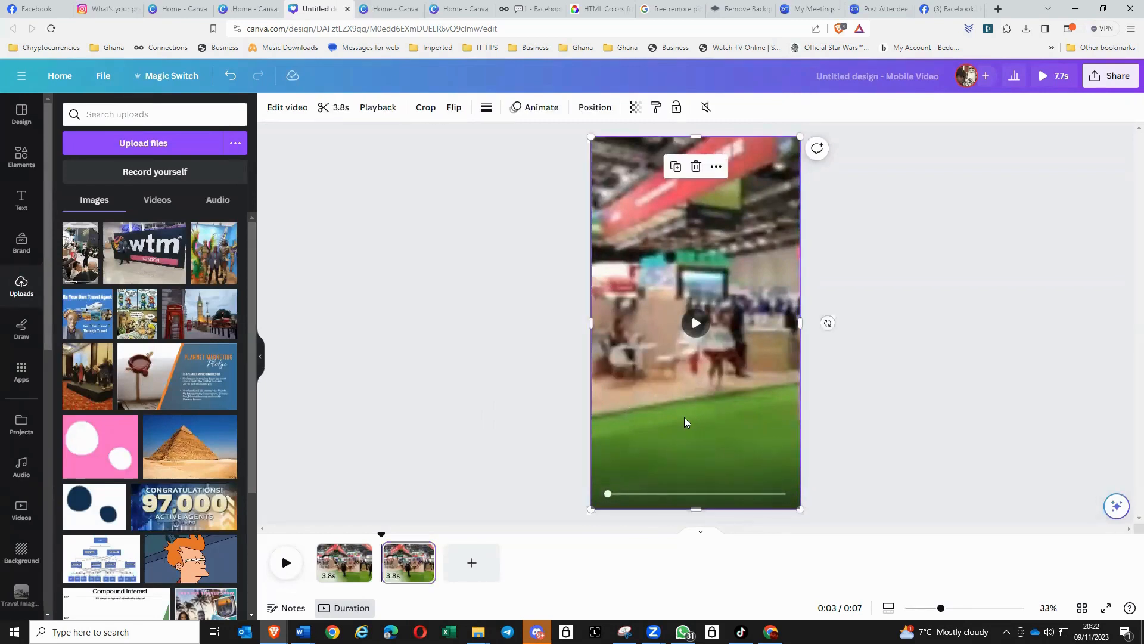
click(339, 109)
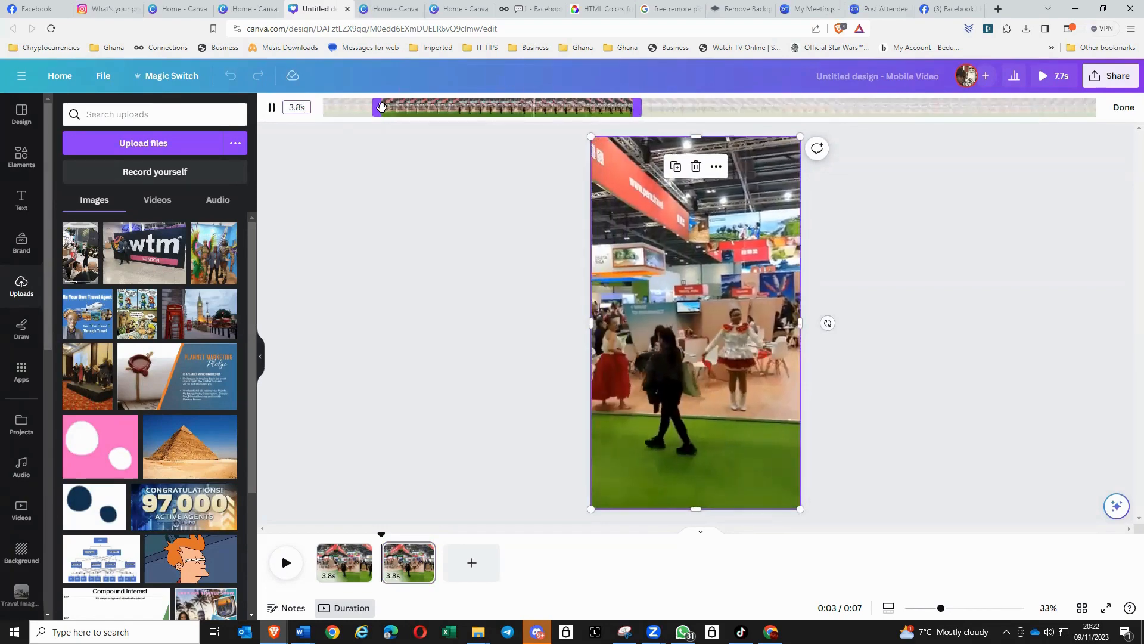
drag(379, 107, 625, 108)
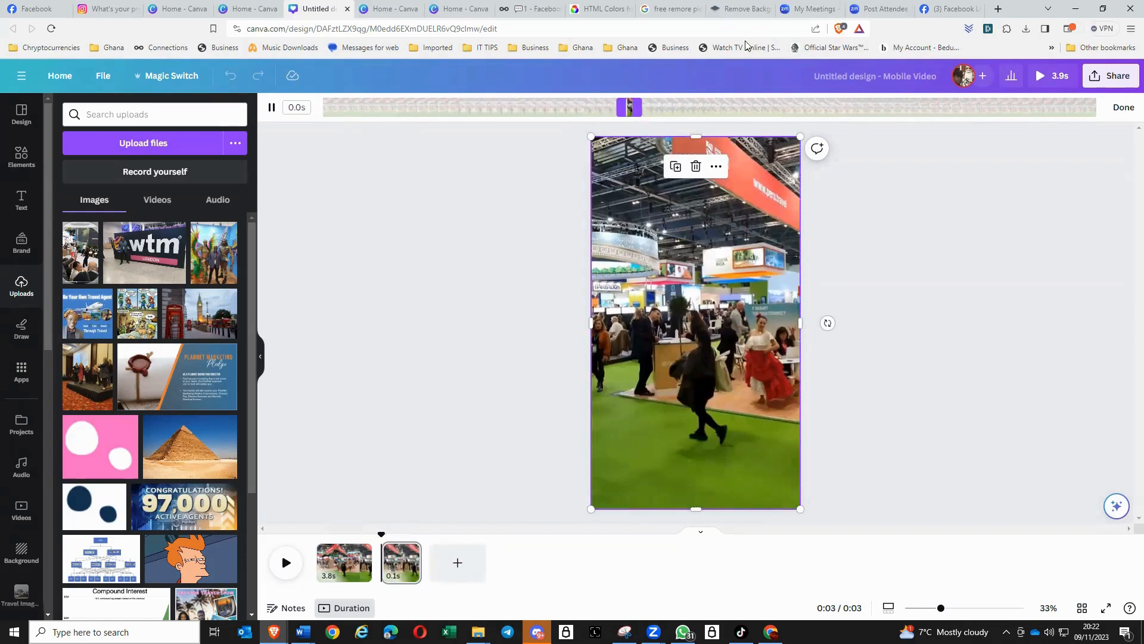
drag(642, 107, 964, 102)
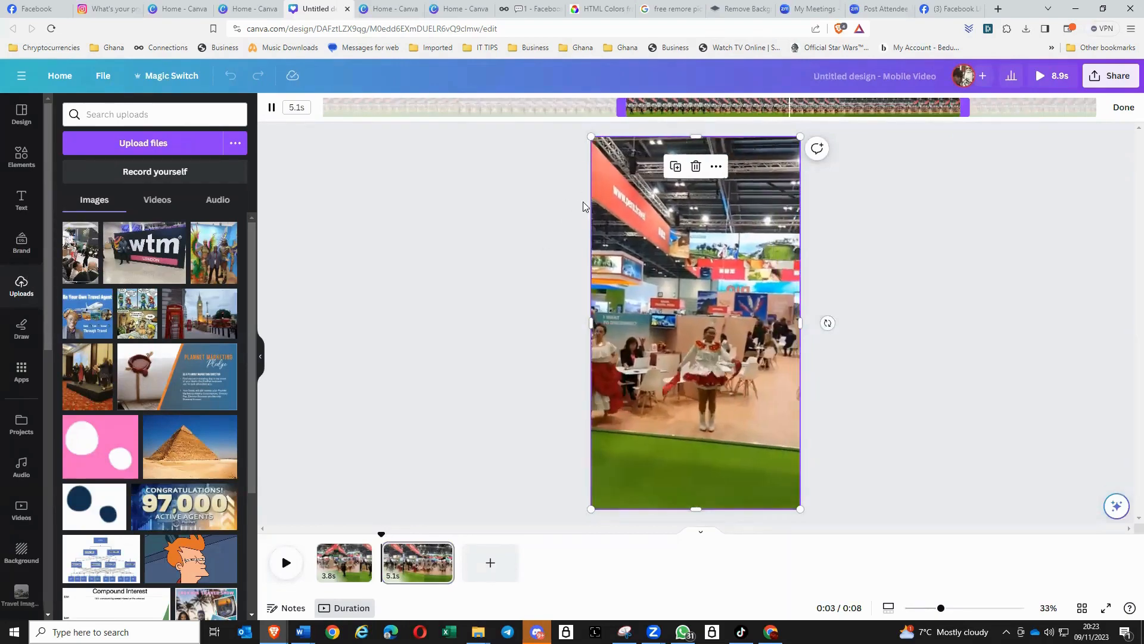
click(904, 353)
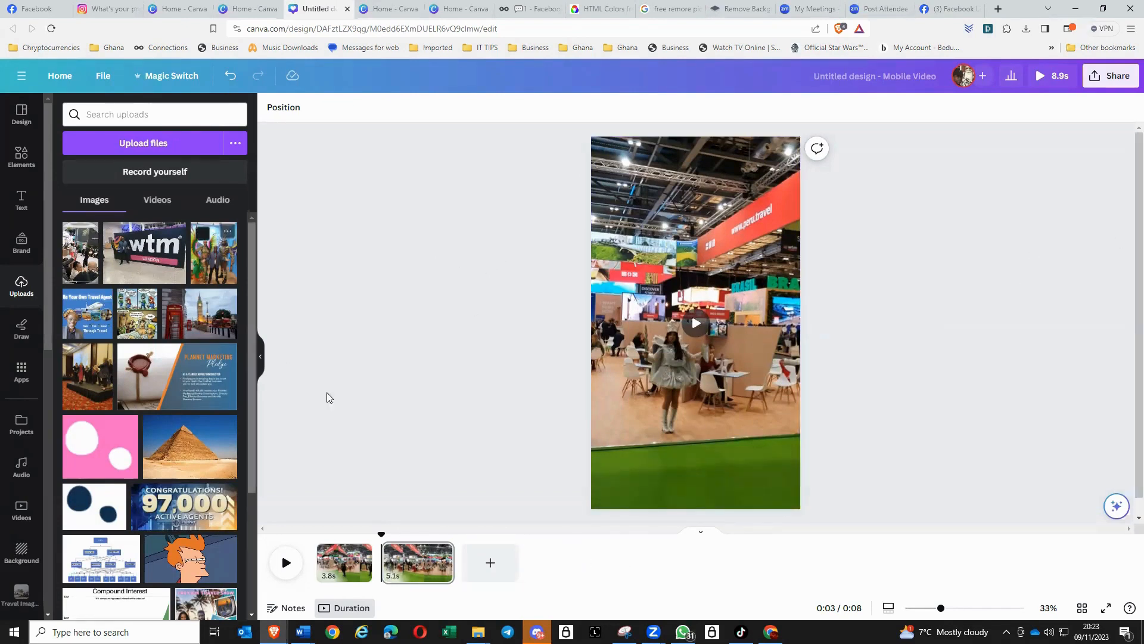
- Add the uploaded PlanNet Marketing Pledge image near the second page's upper right, scaled down slightly, and preview the reel
click(191, 381)
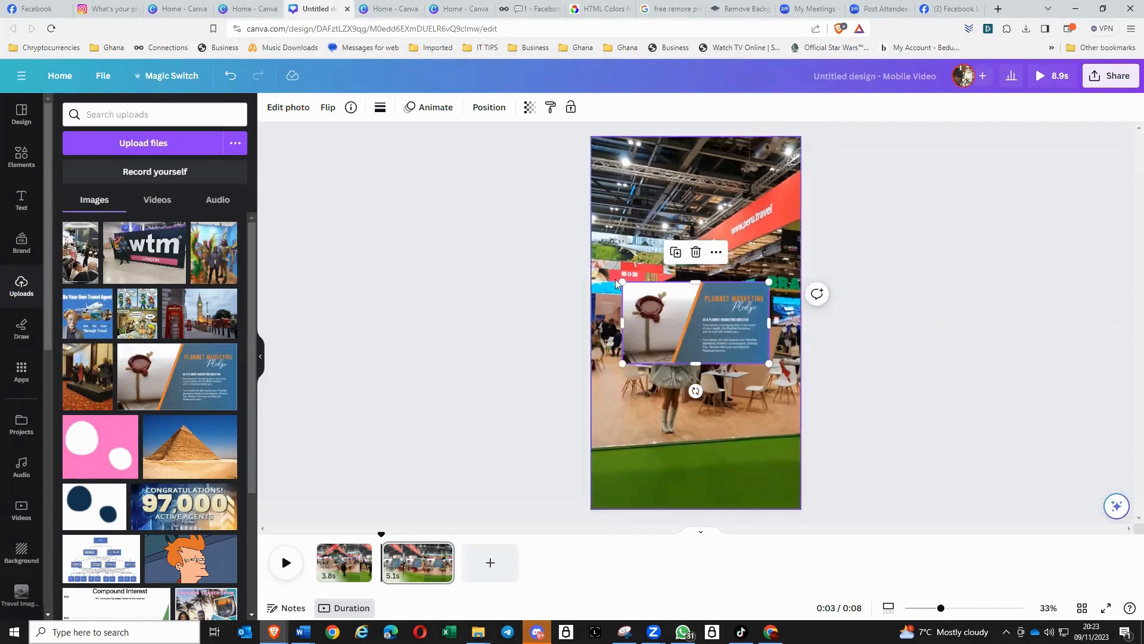
drag(714, 312, 728, 231)
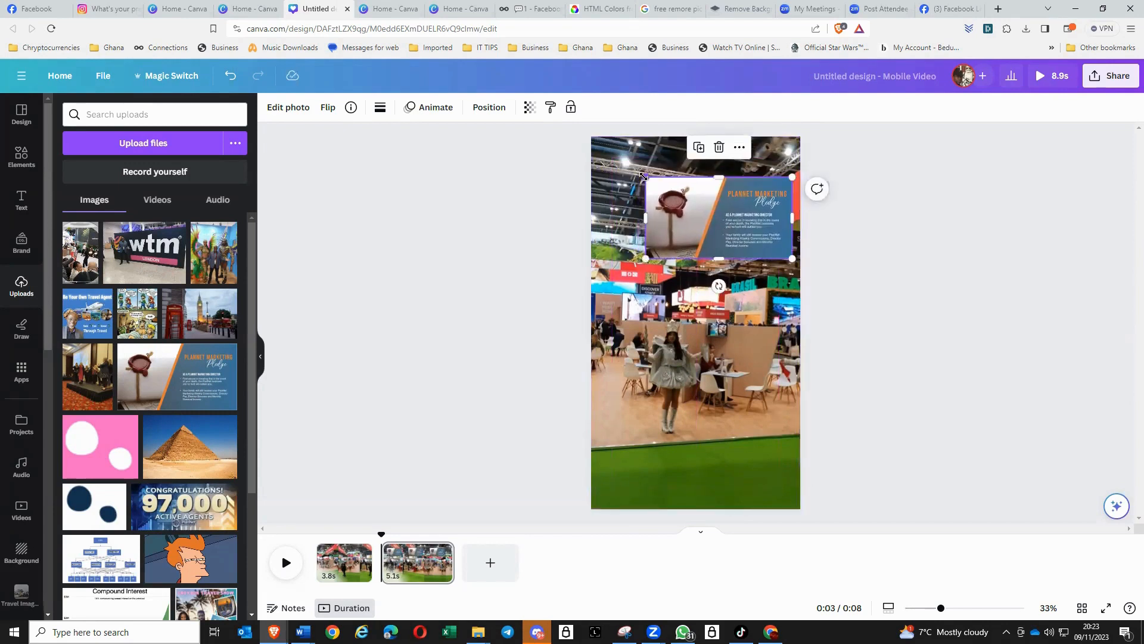
drag(643, 176, 651, 175)
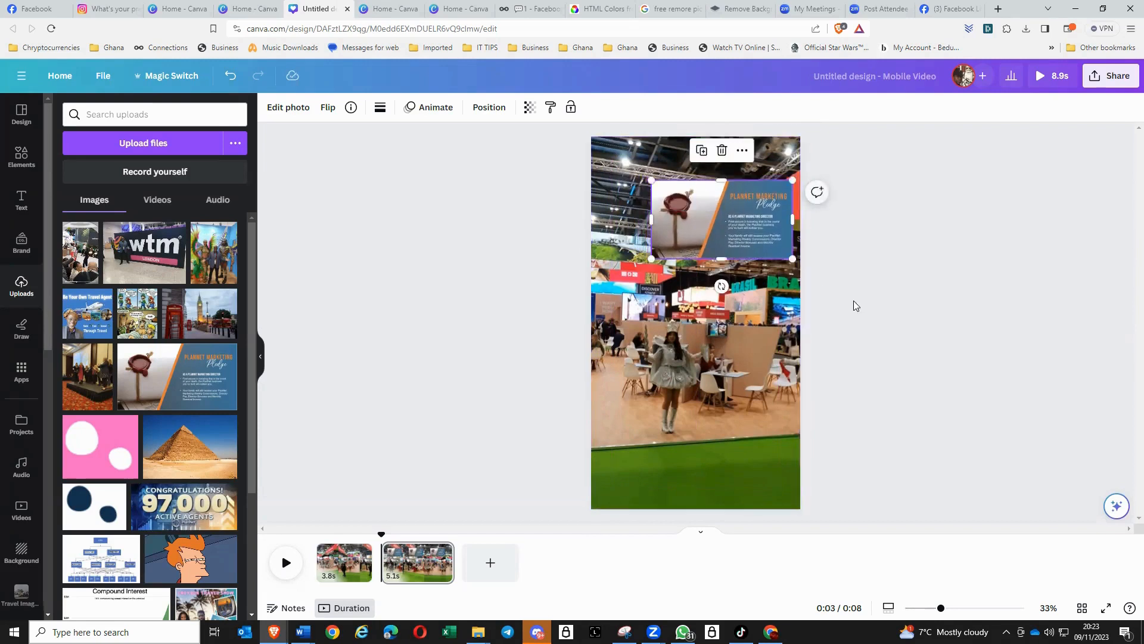
click(900, 325)
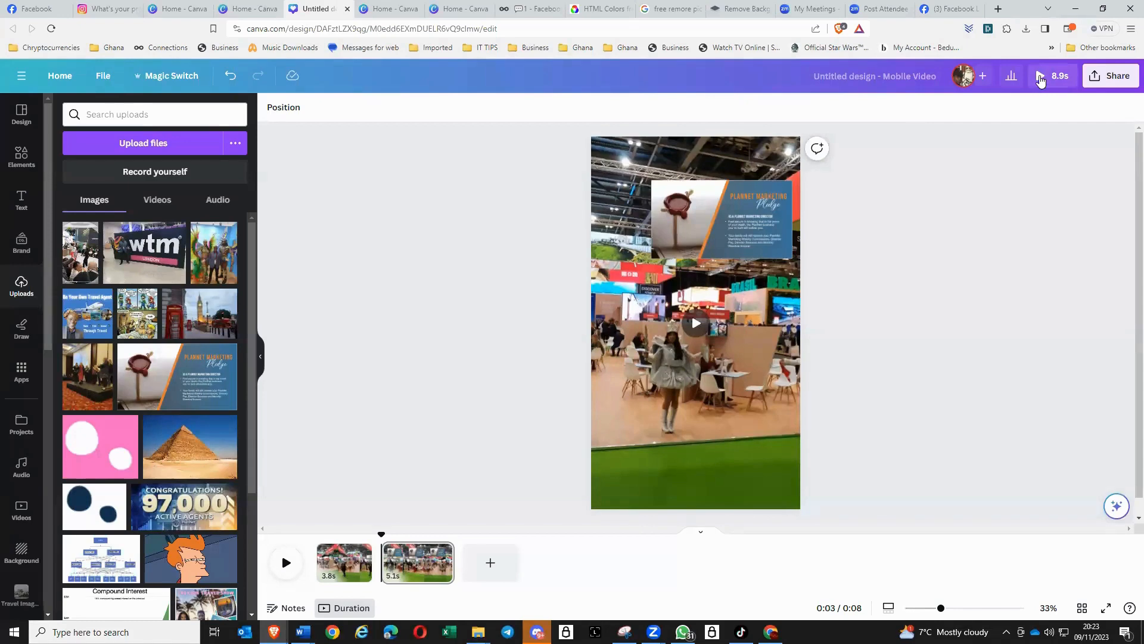
click(1040, 79)
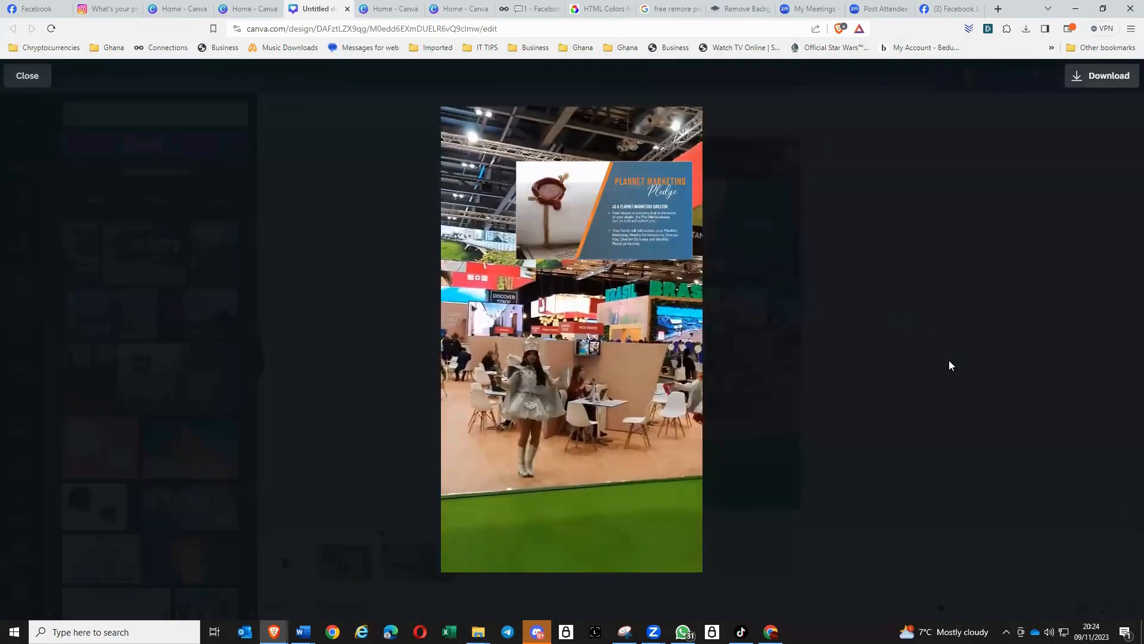
key(Escape)
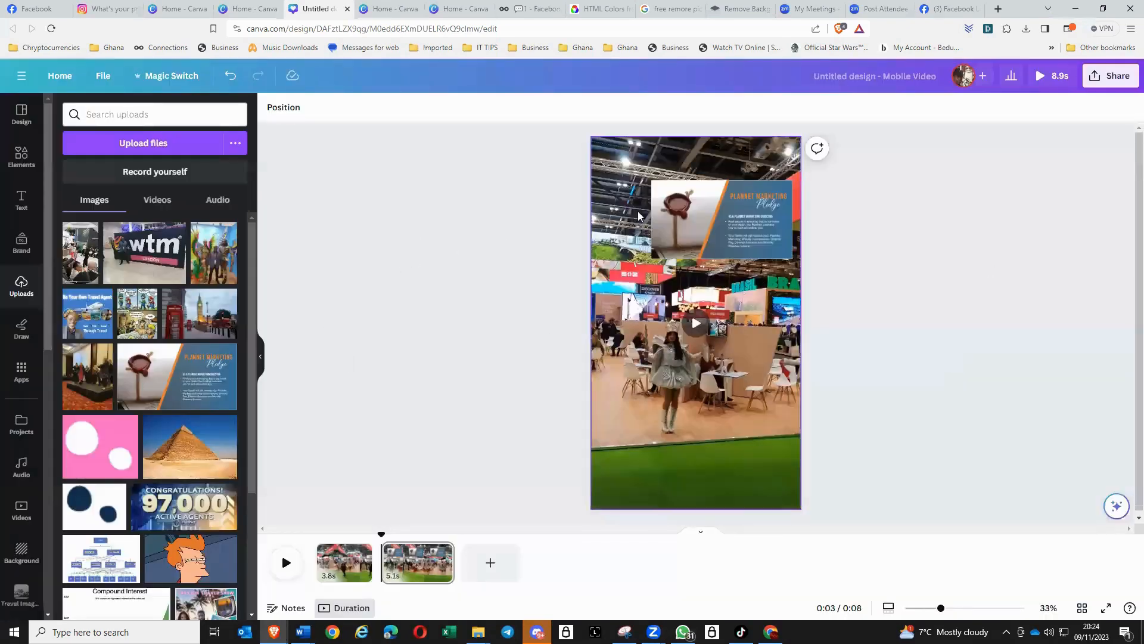
- Apply the Fade photo animation to the Pledge image on the second page and preview the reel
click(722, 224)
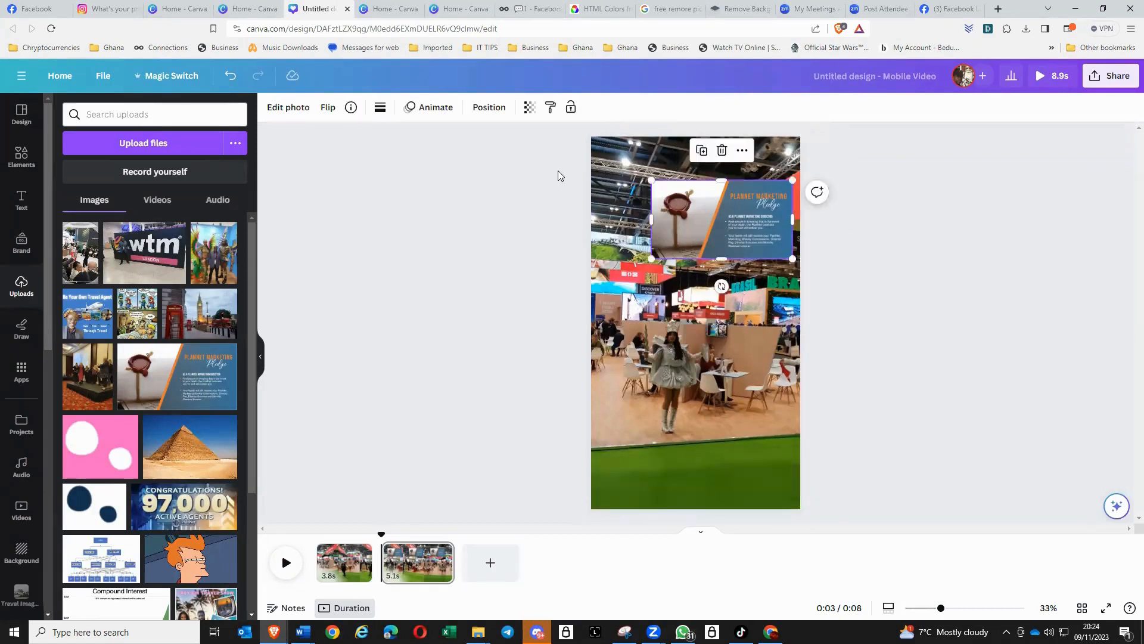
click(433, 109)
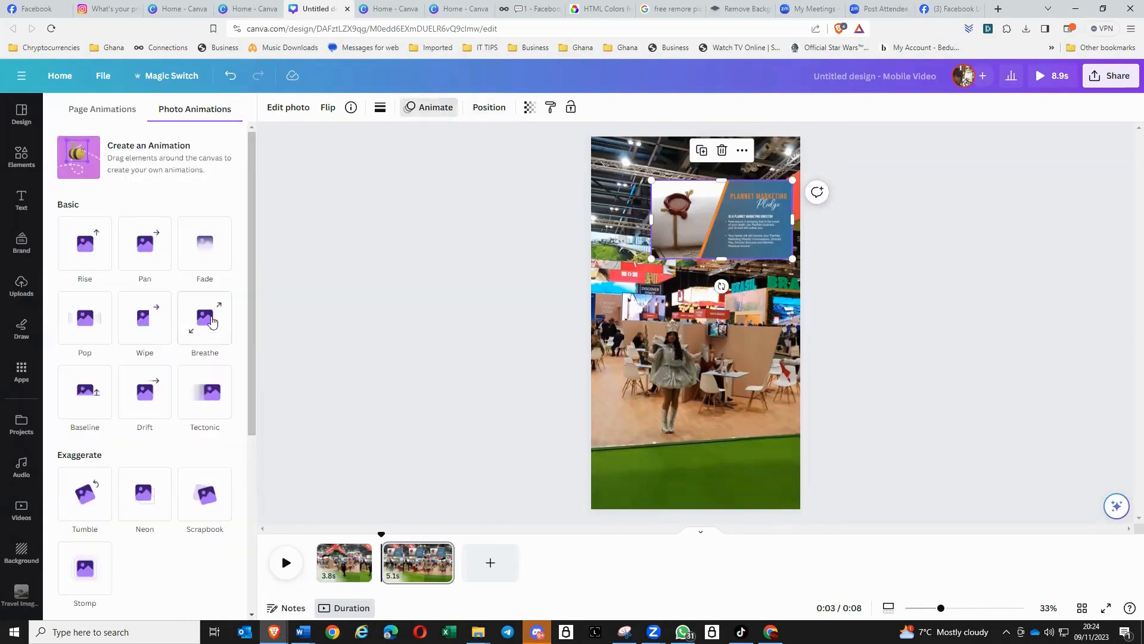
click(211, 255)
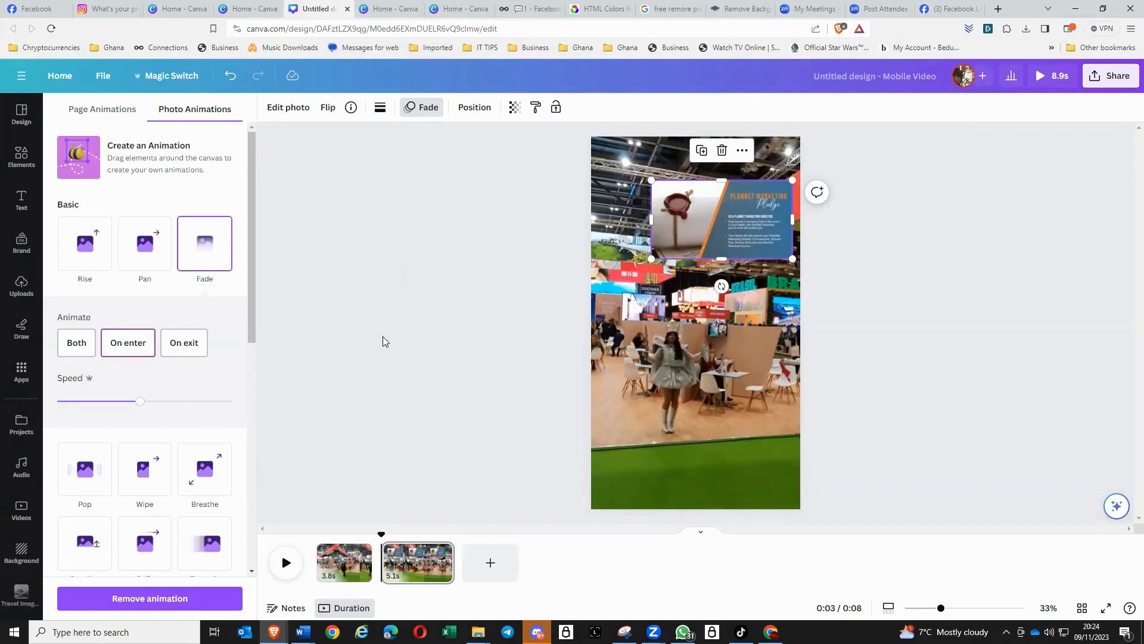
click(930, 366)
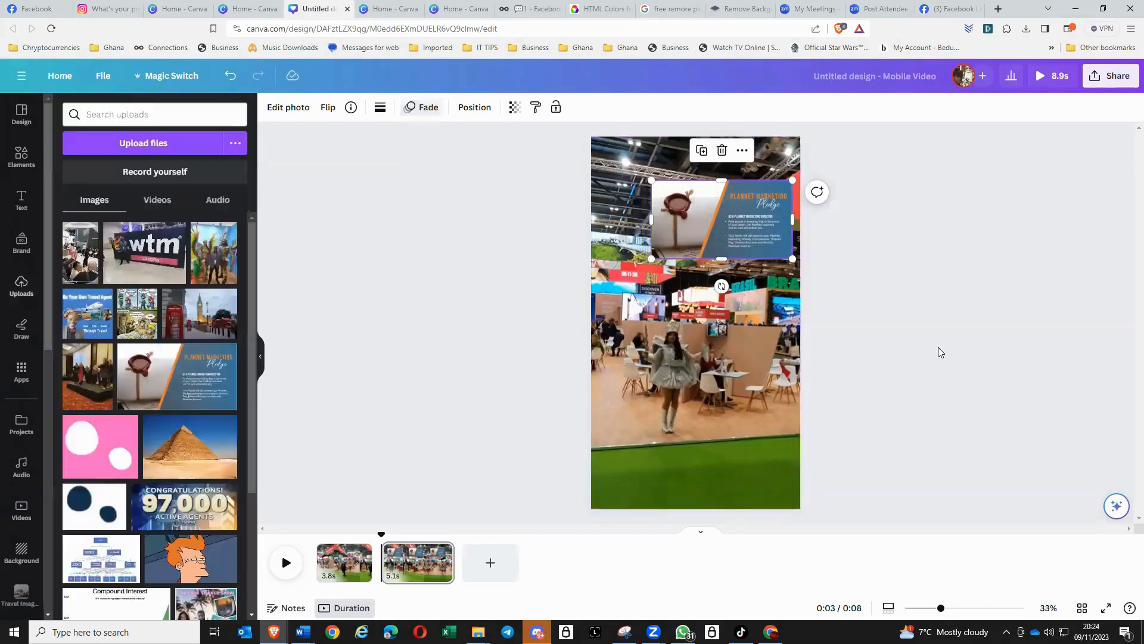
click(1052, 78)
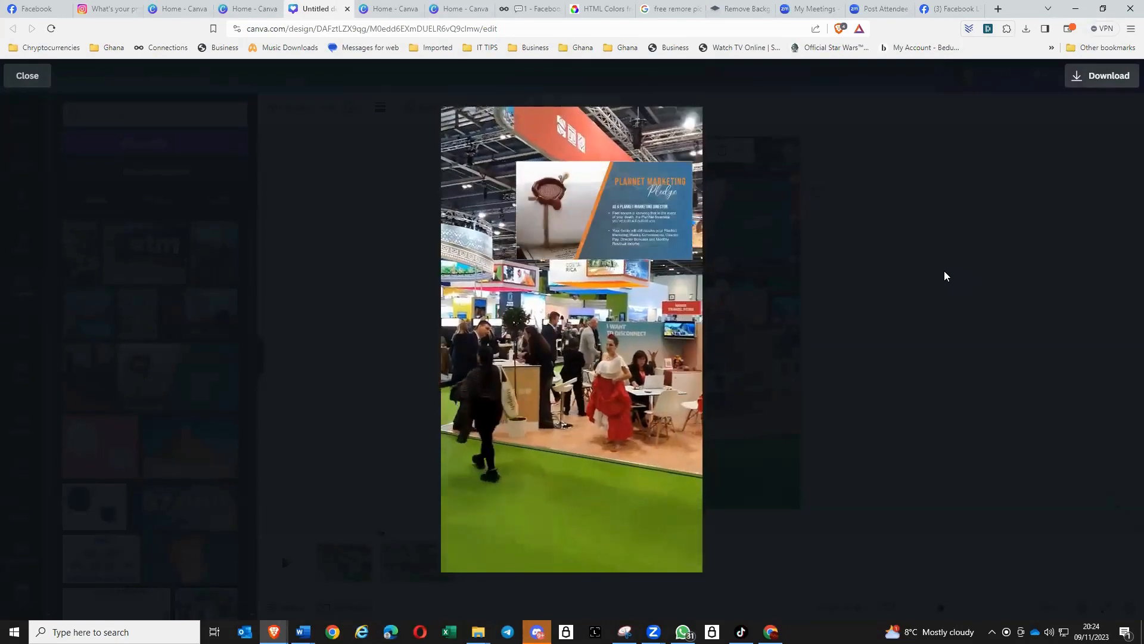
click(984, 328)
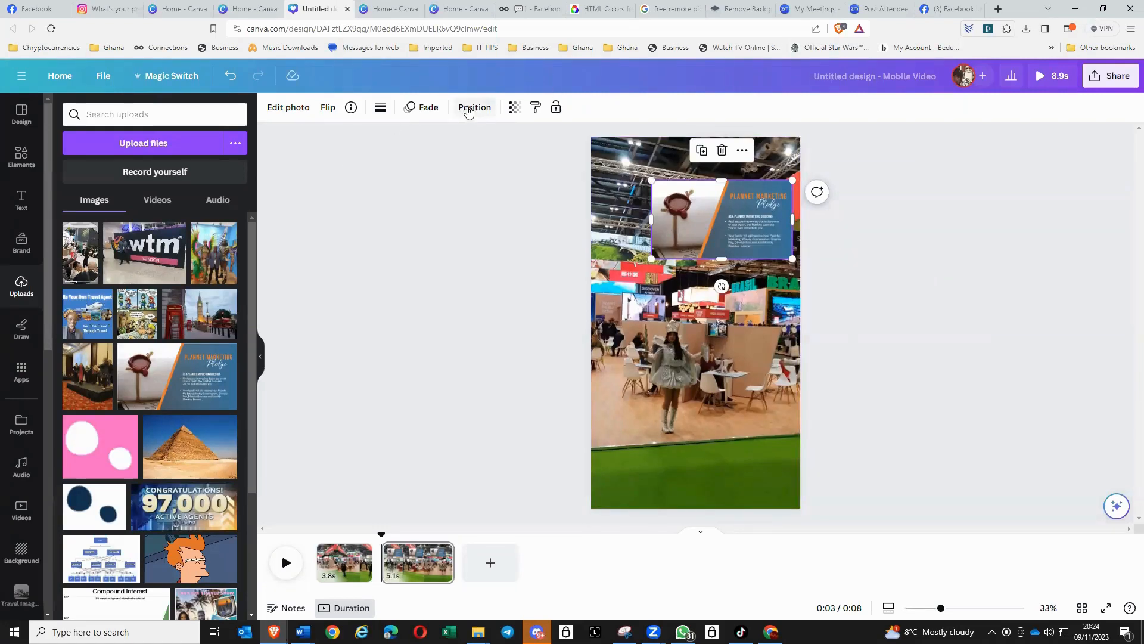
- Change the Pledge image's photo animation to Breathe and deselect the image
click(423, 110)
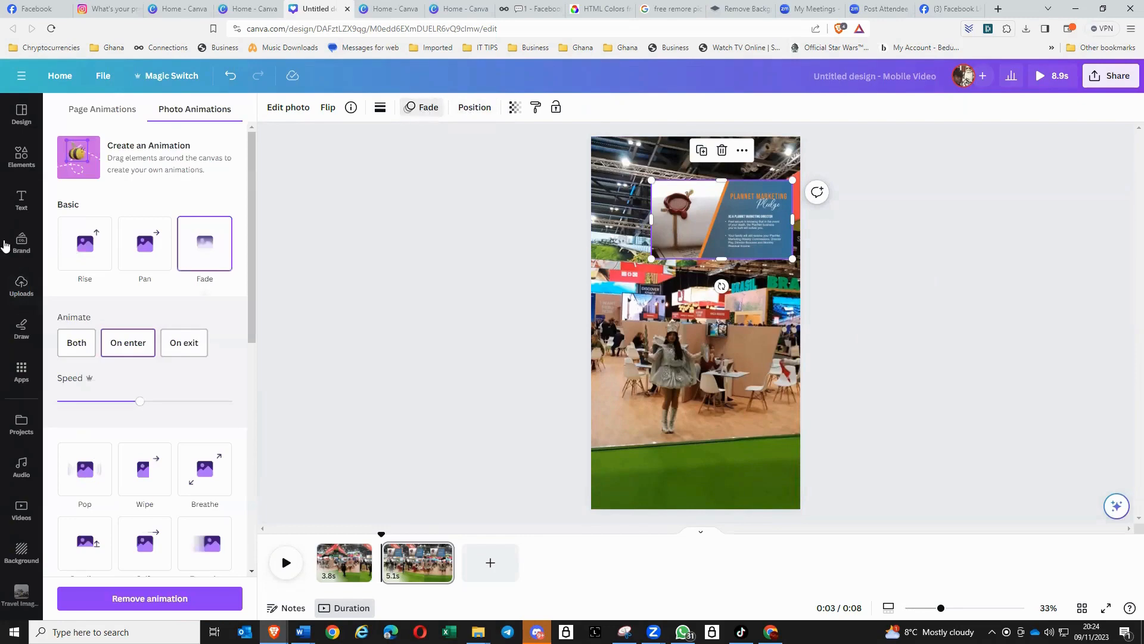
click(209, 472)
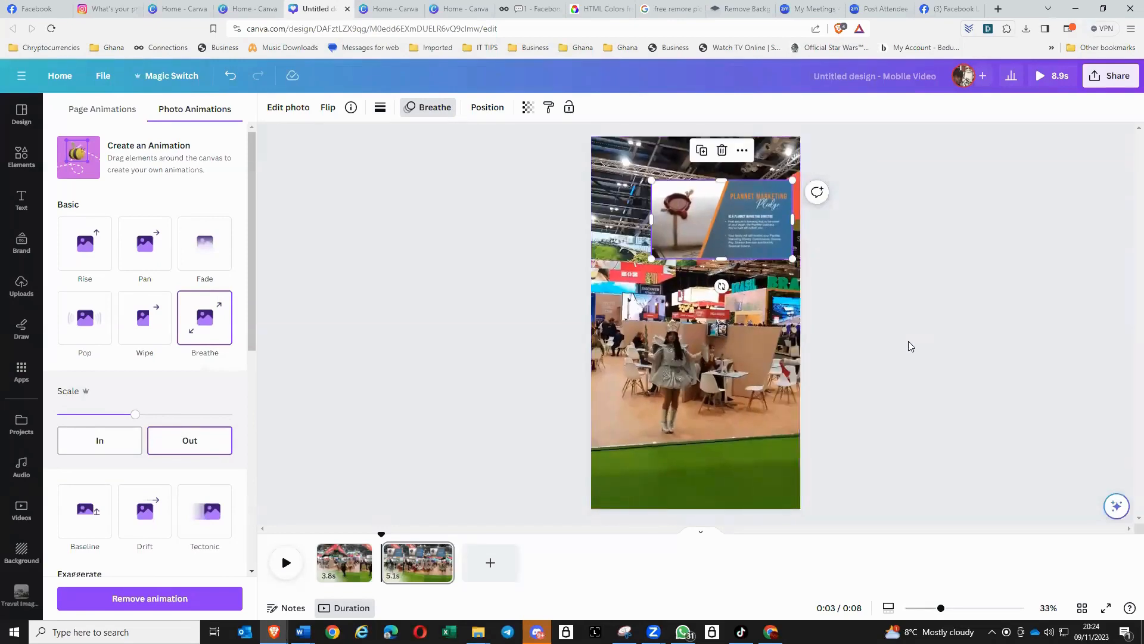
click(909, 341)
click(868, 343)
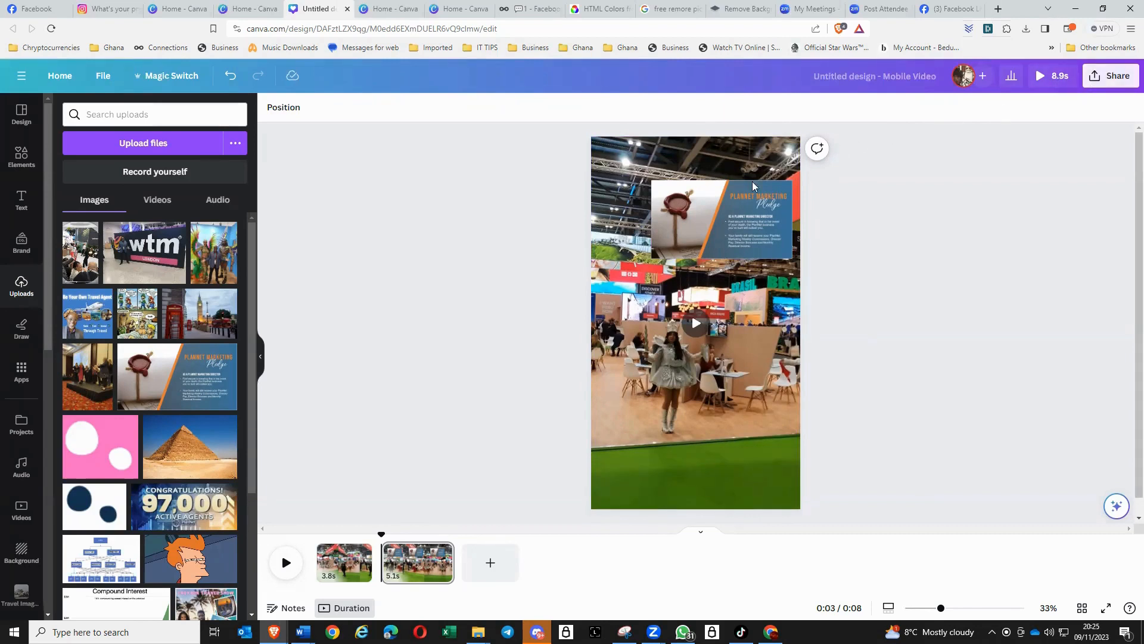
- Review the design's sharing options and open the photo editing tools for the Pledge image
click(1106, 80)
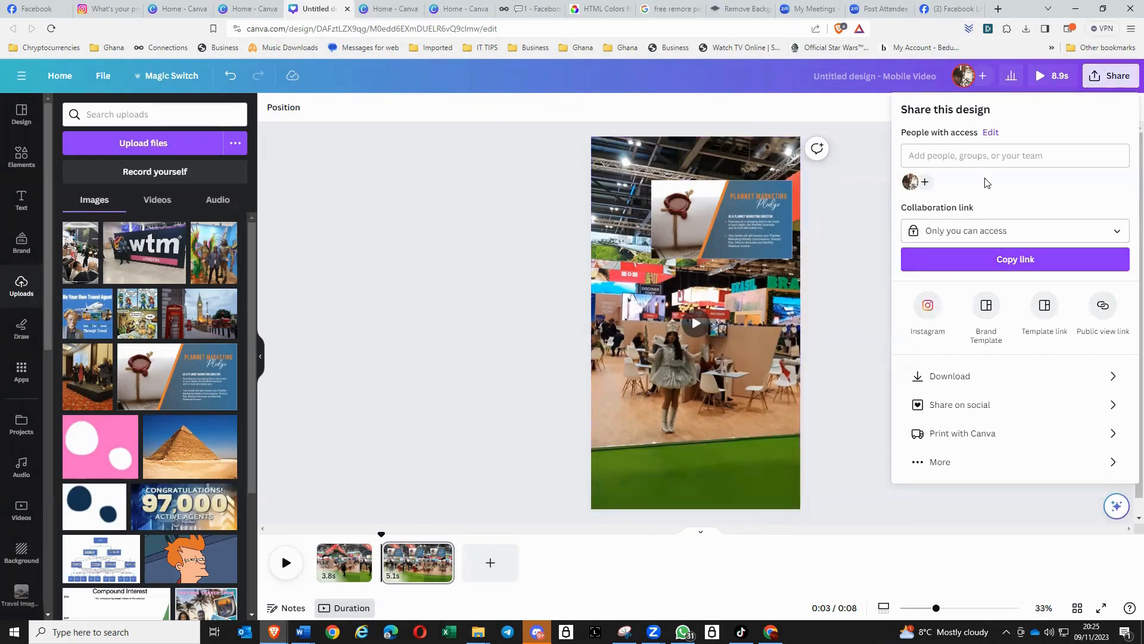
click(848, 212)
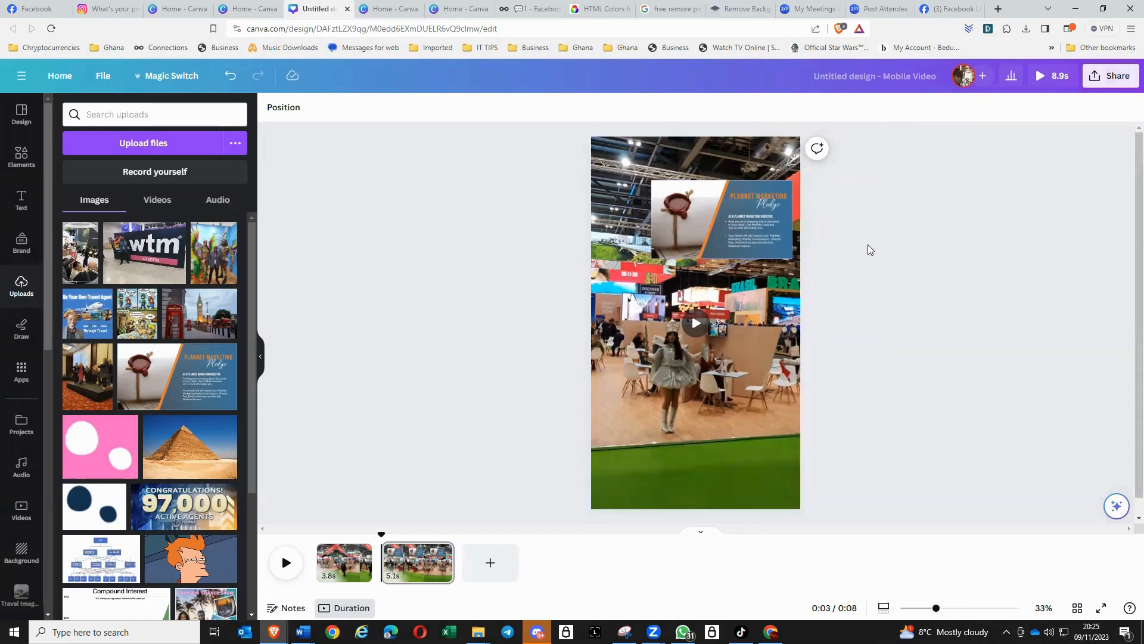
click(699, 414)
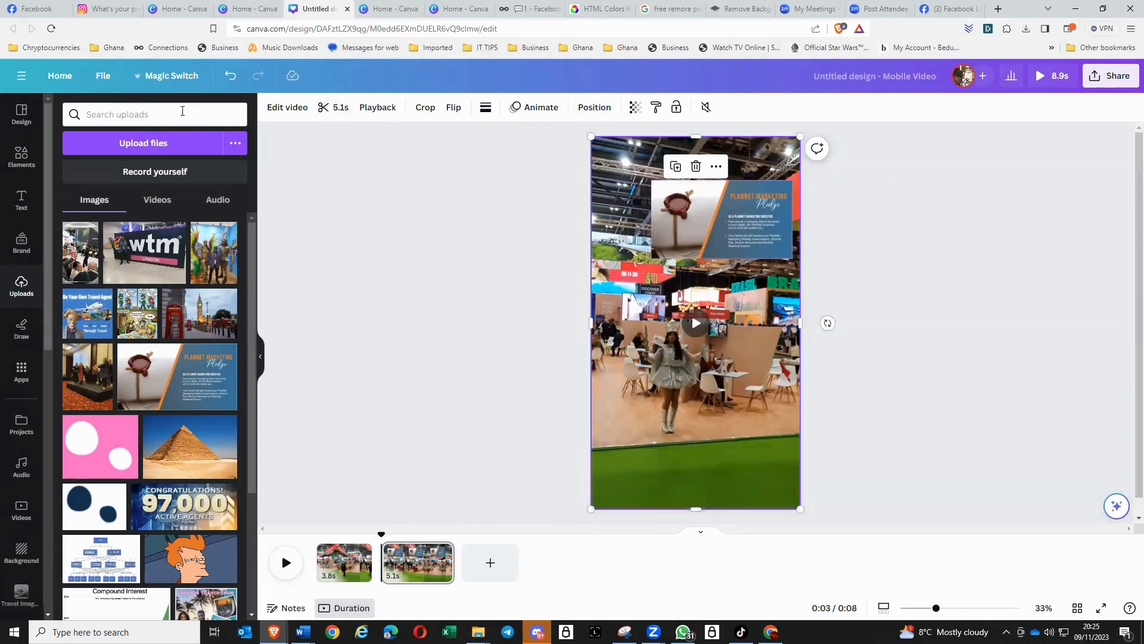
click(706, 224)
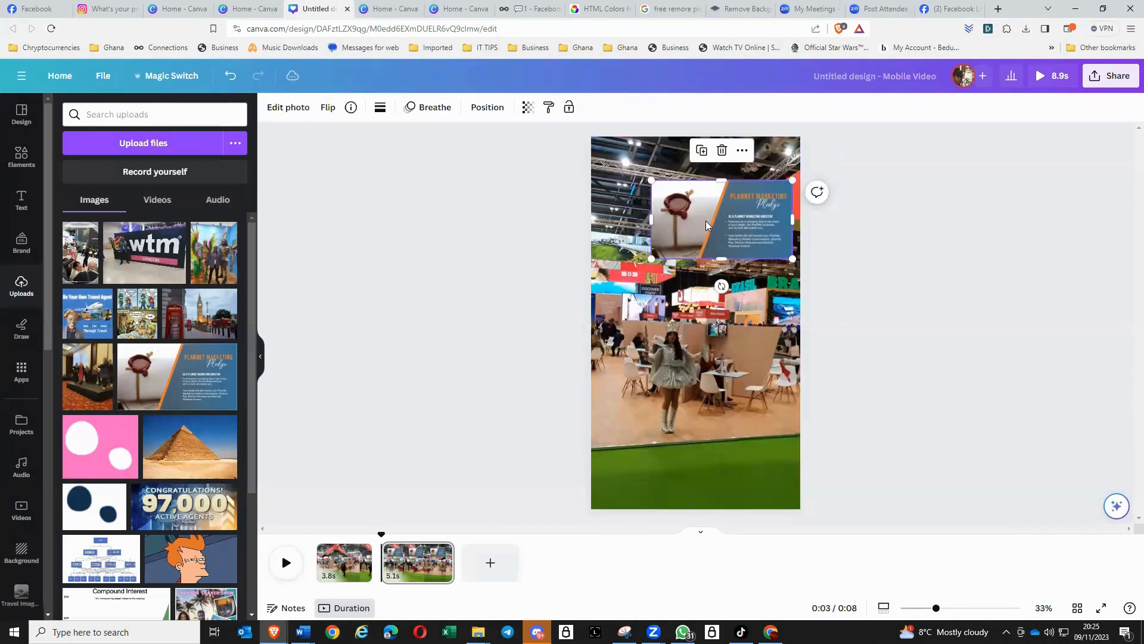
click(291, 113)
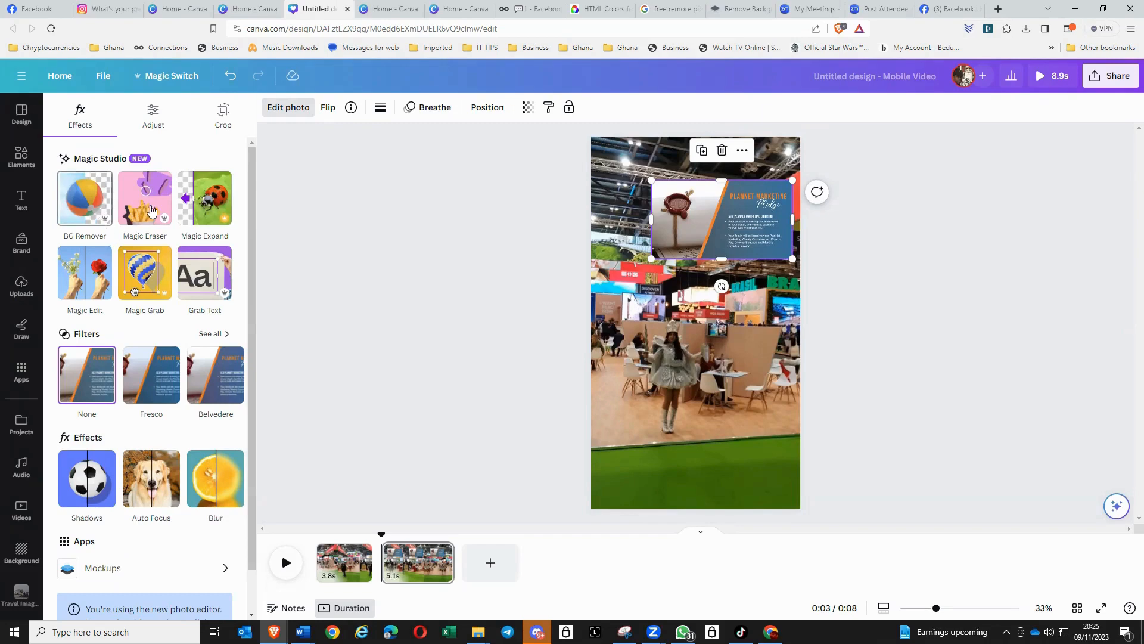
- Add a third page and fill it with the London image of the telephone boxes and Big Ben from the computer
click(486, 563)
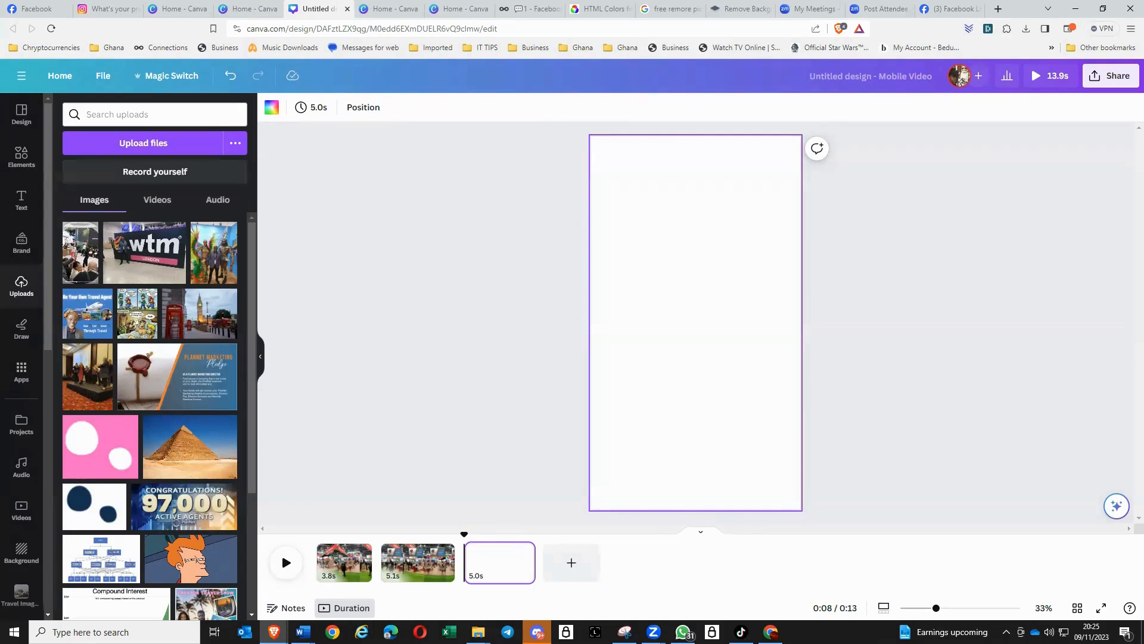
key(alt+Tab)
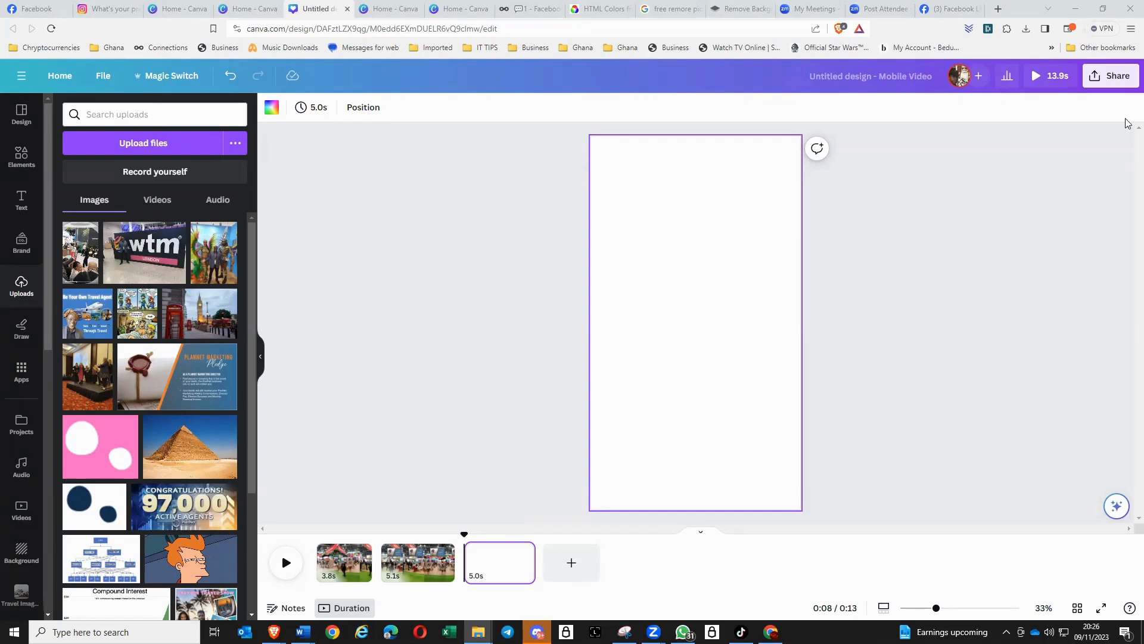
drag(1143, 155, 690, 345)
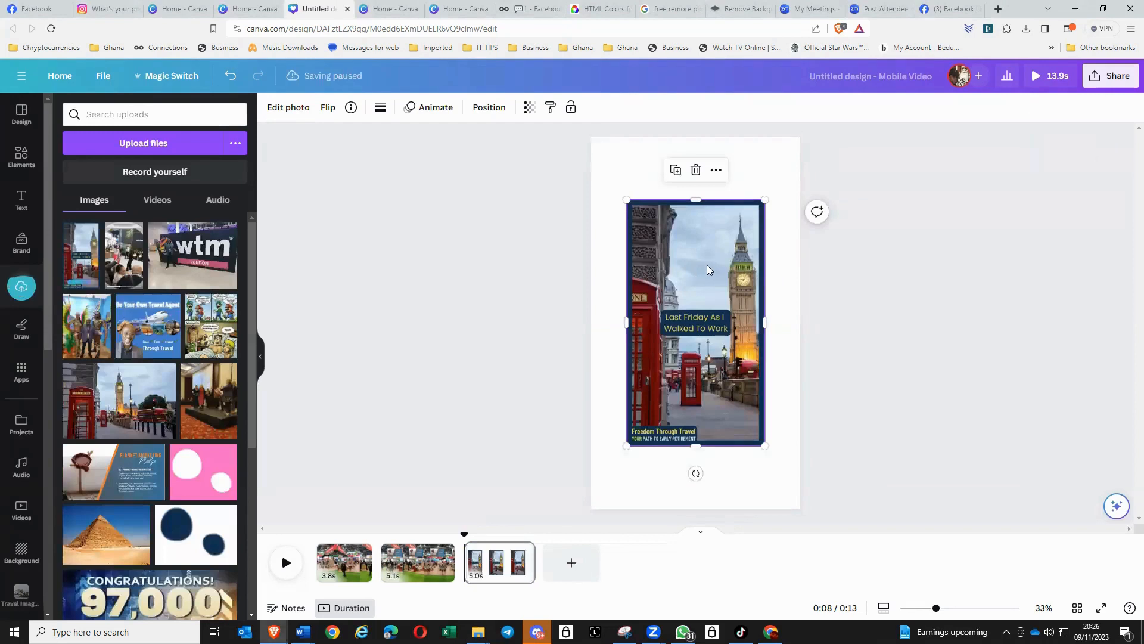
drag(702, 256, 661, 183)
drag(732, 383, 803, 510)
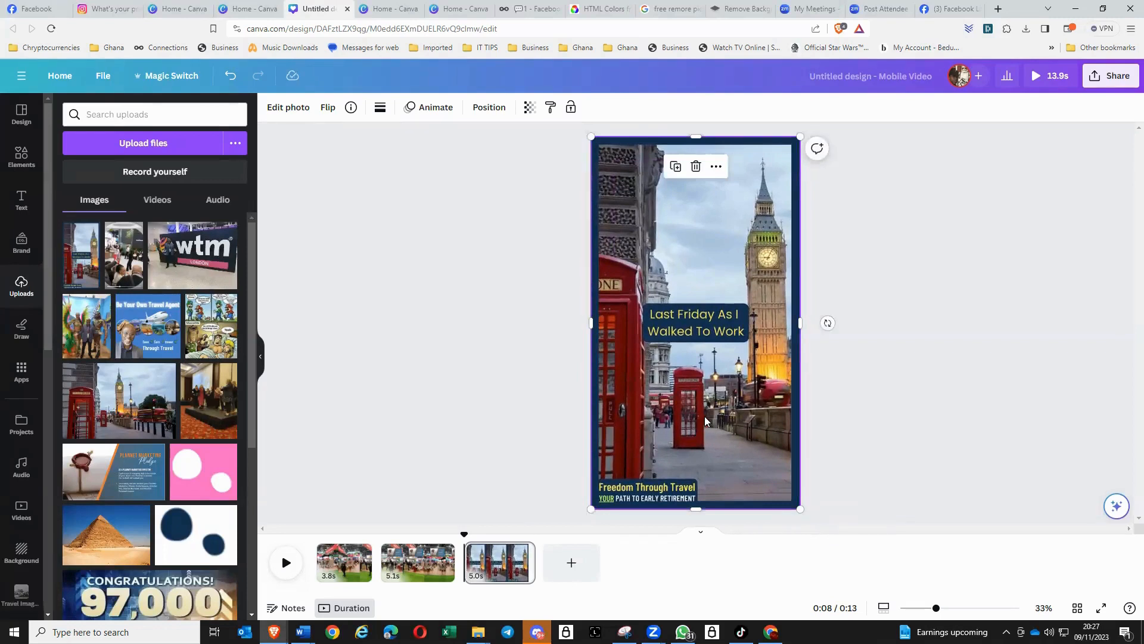
- Remove the London image's background with BG Remover and close the photo editing tools
click(298, 113)
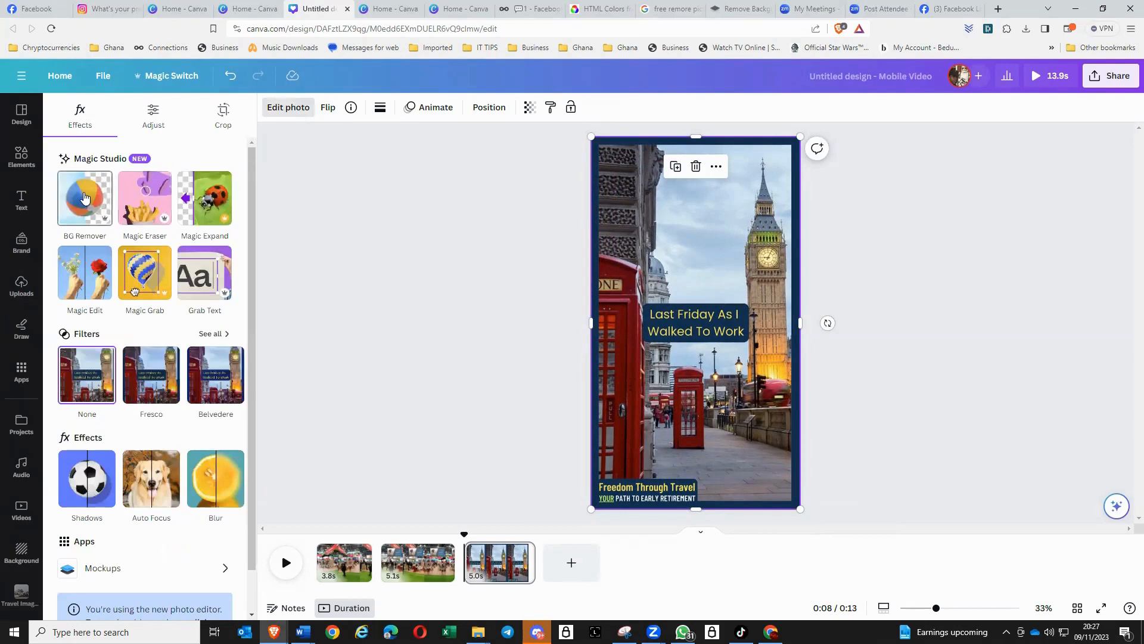
click(86, 198)
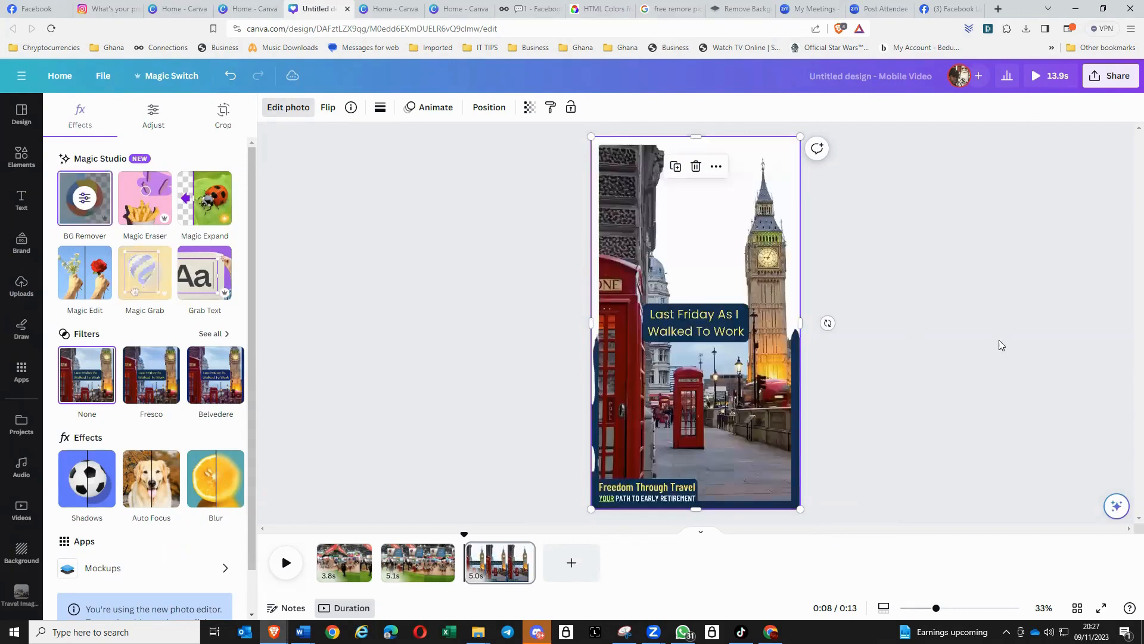
click(927, 323)
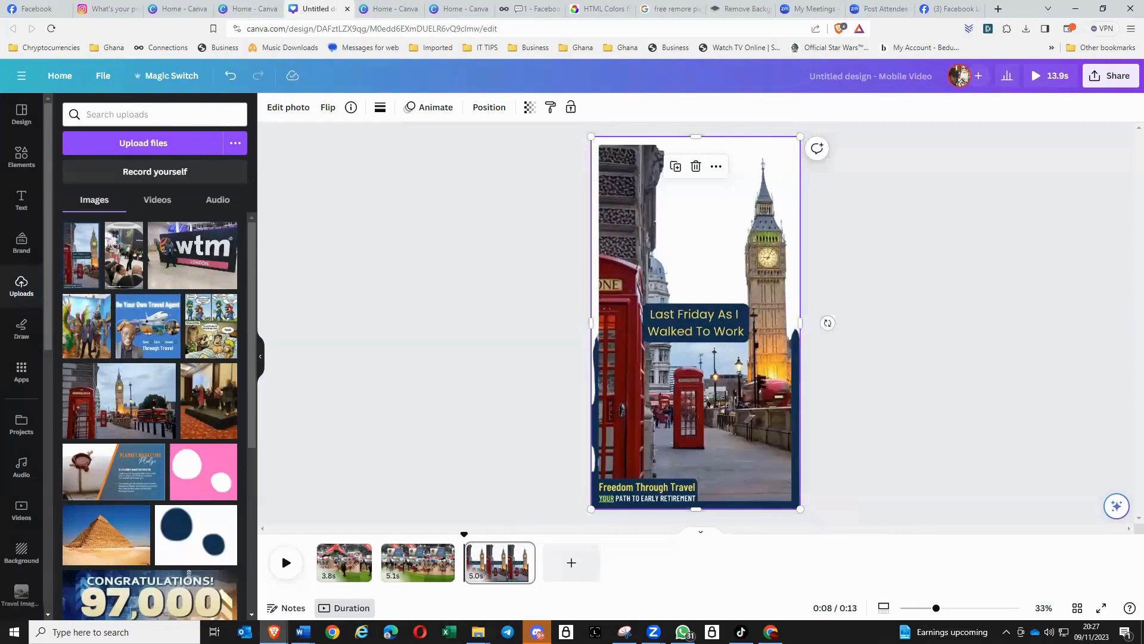
- Replace the London image on the third page with the "How To Increase Your Online Visibility Using Canva" banner from the computer
key(alt+Tab)
key(Delete)
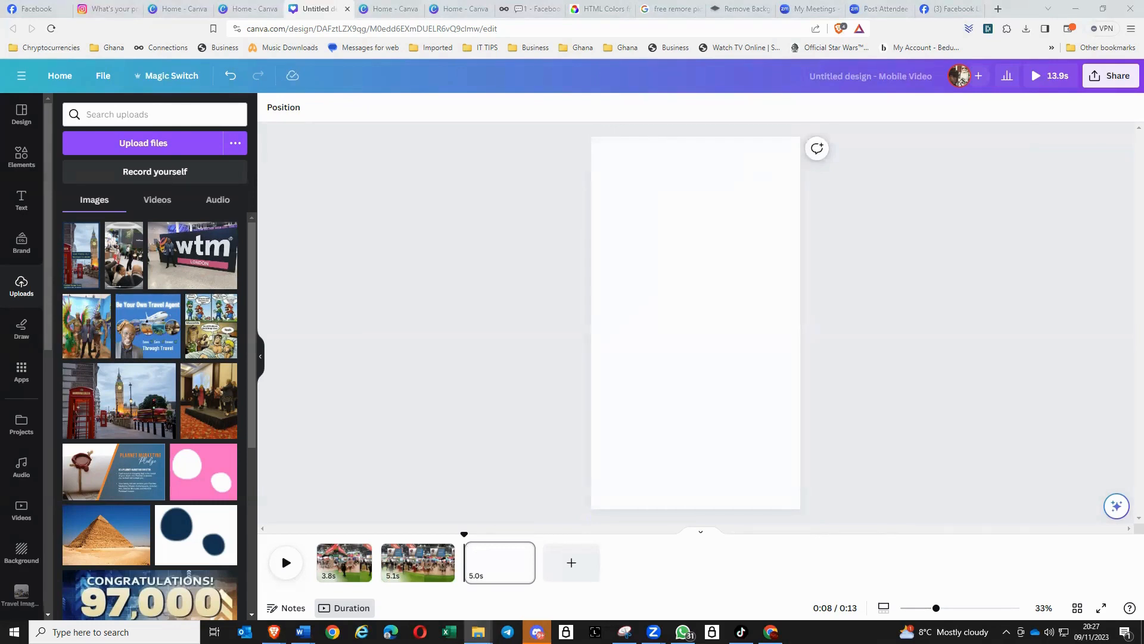
drag(903, 357, 708, 357)
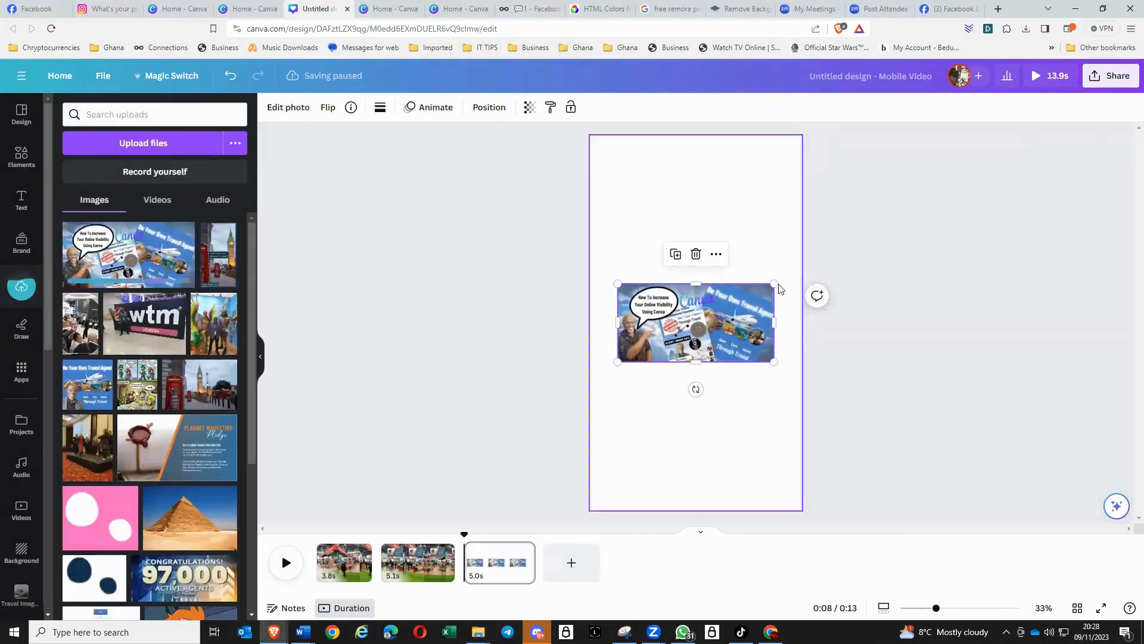
- Enlarge the banner to nearly the full page height and reposition it so the pointing man and speech bubble fill the third page
drag(775, 285, 1056, 142)
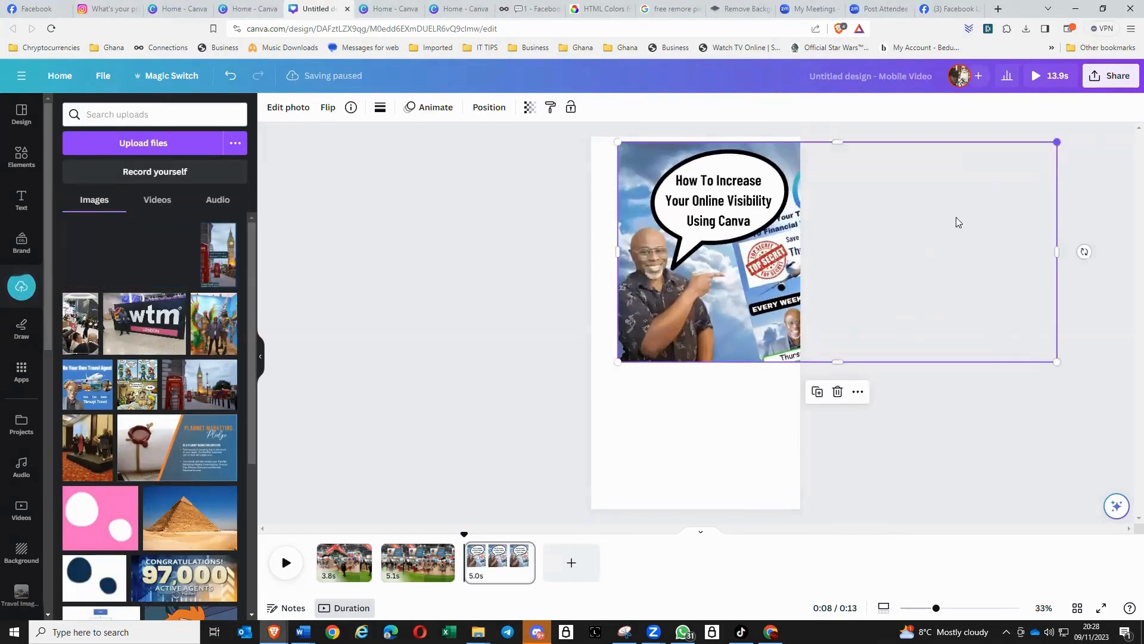
drag(618, 362, 590, 375)
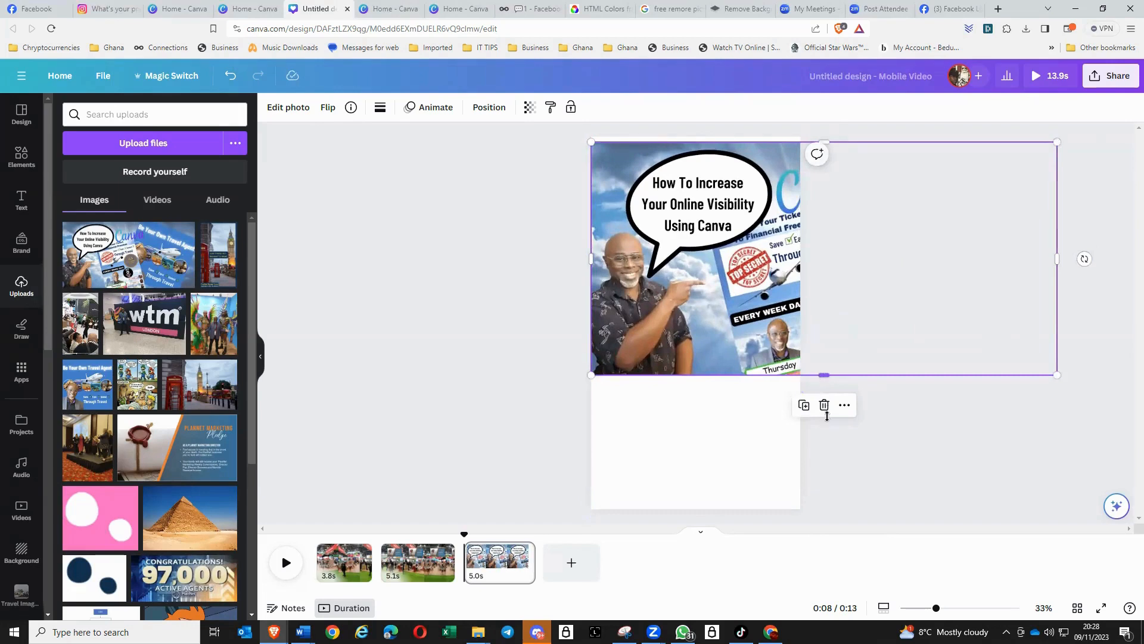
drag(827, 415, 843, 510)
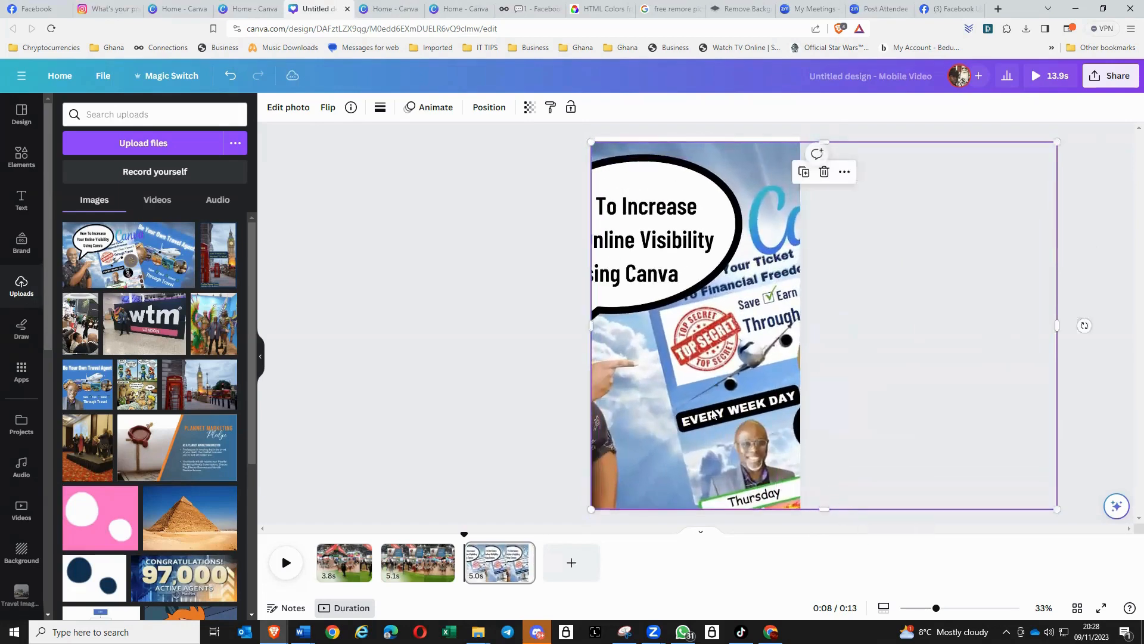
drag(748, 391, 839, 387)
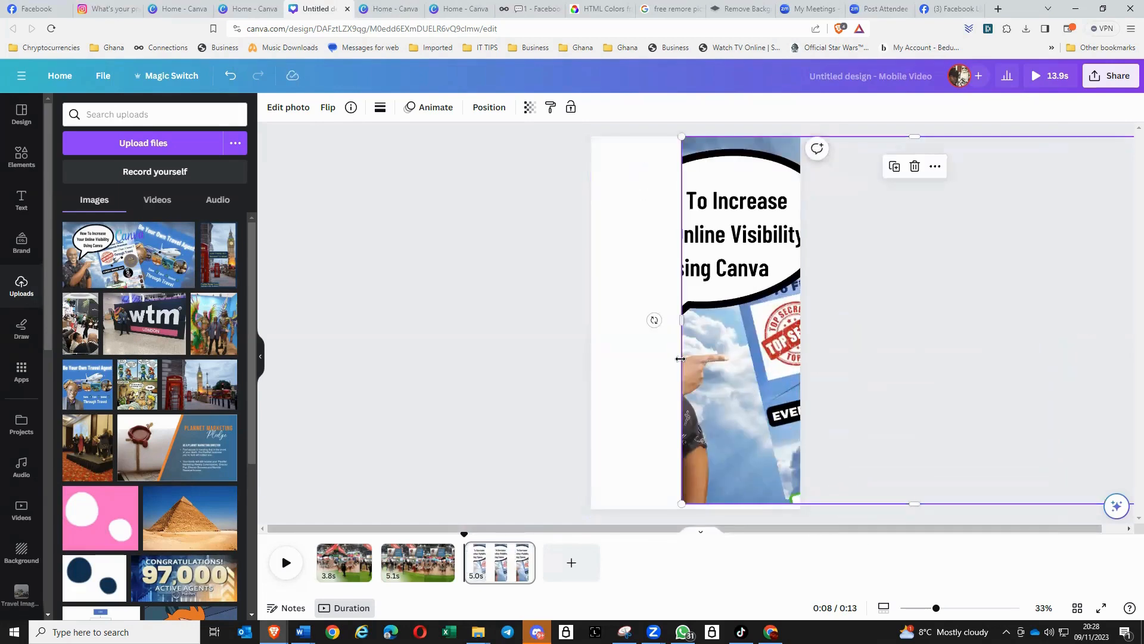
drag(681, 320, 595, 314)
drag(753, 311, 847, 313)
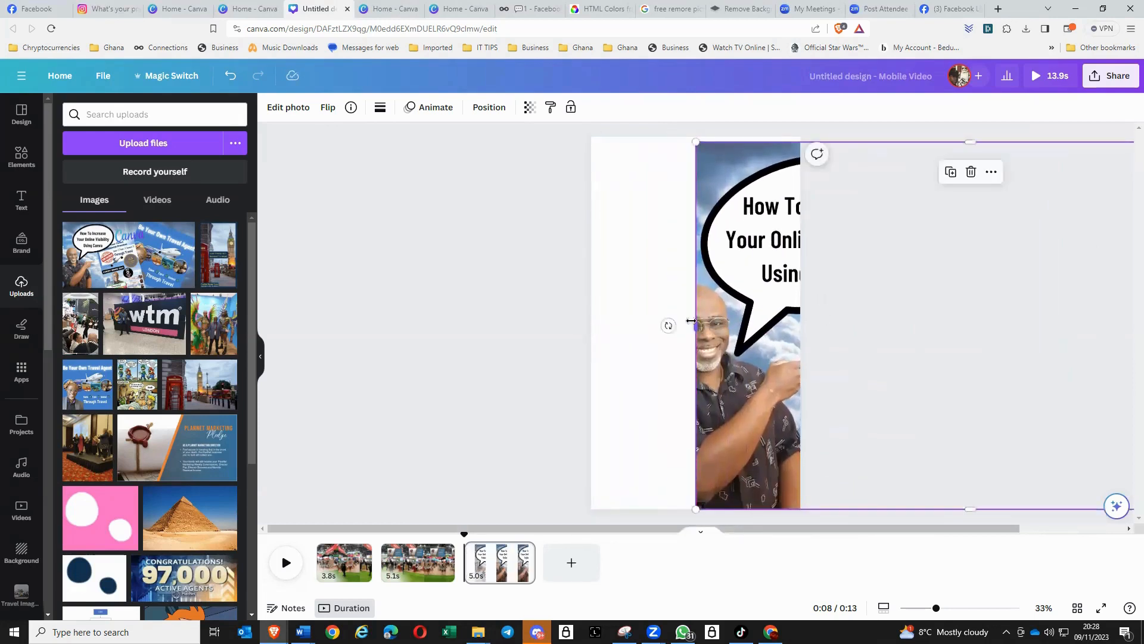
drag(691, 320, 590, 322)
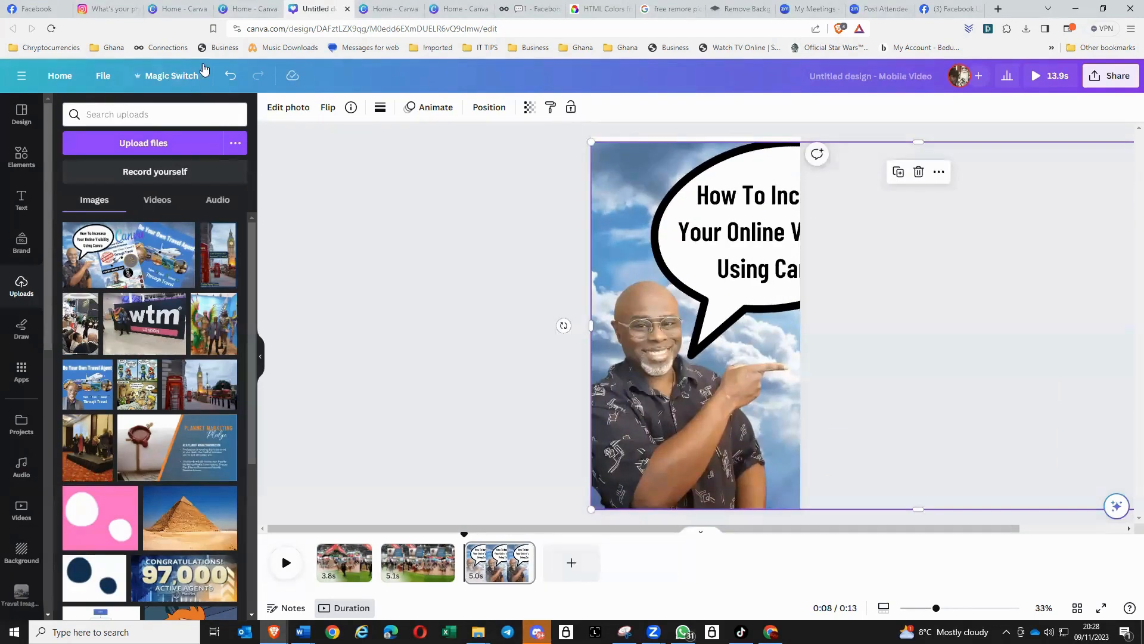
- Remove the banner's background with BG Remover, and switch to remove.bg to do the same for the banner and the standing man's photo
click(290, 110)
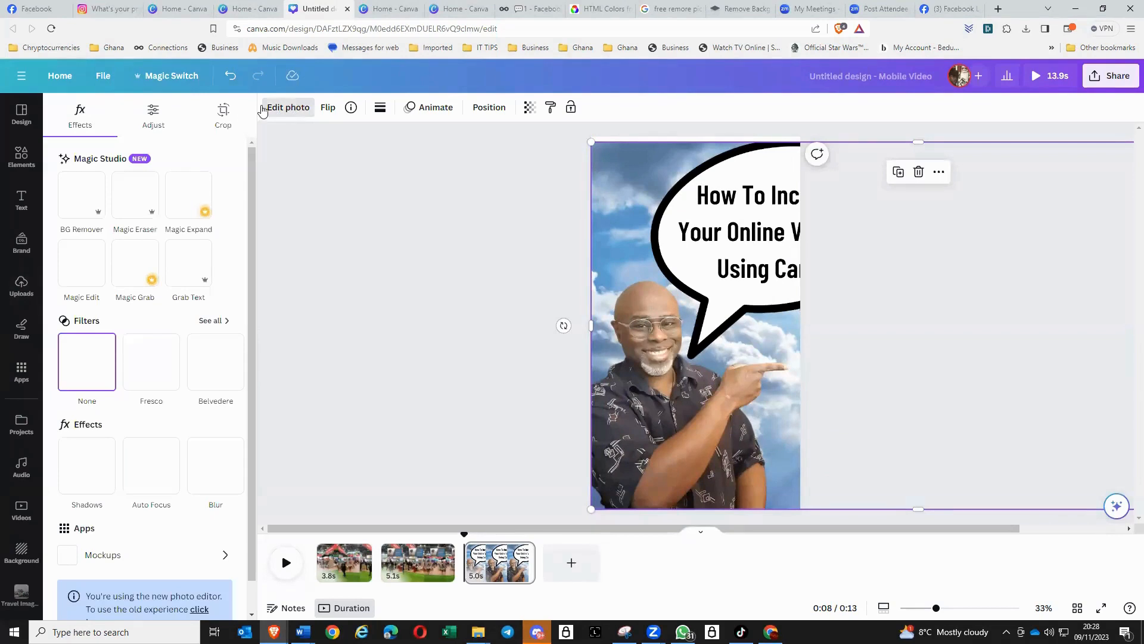
click(104, 212)
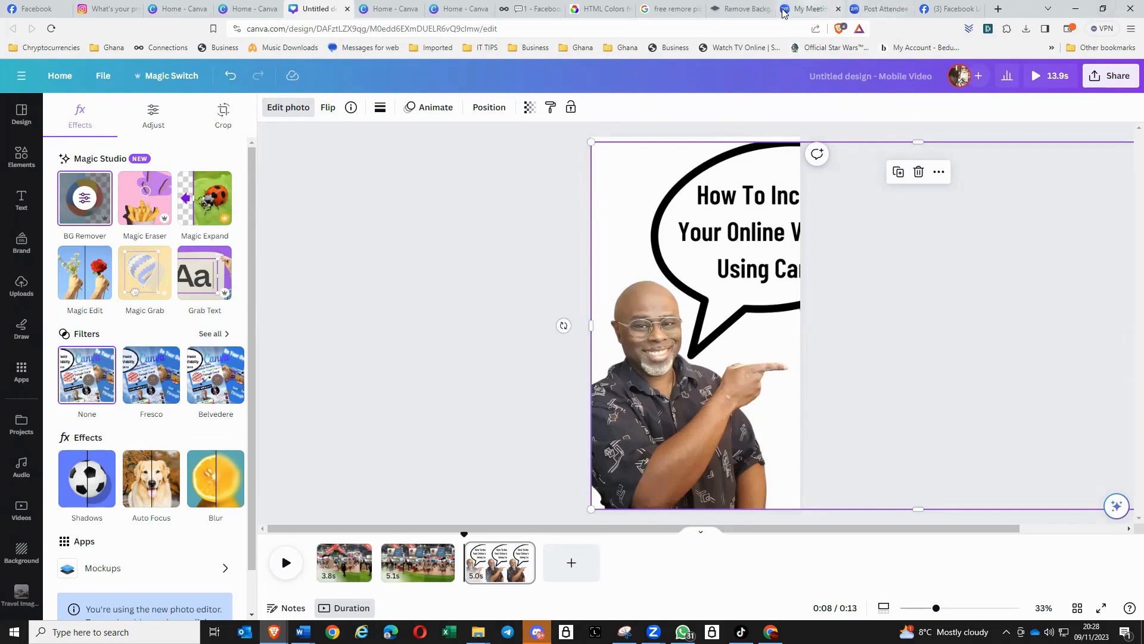
click(731, 11)
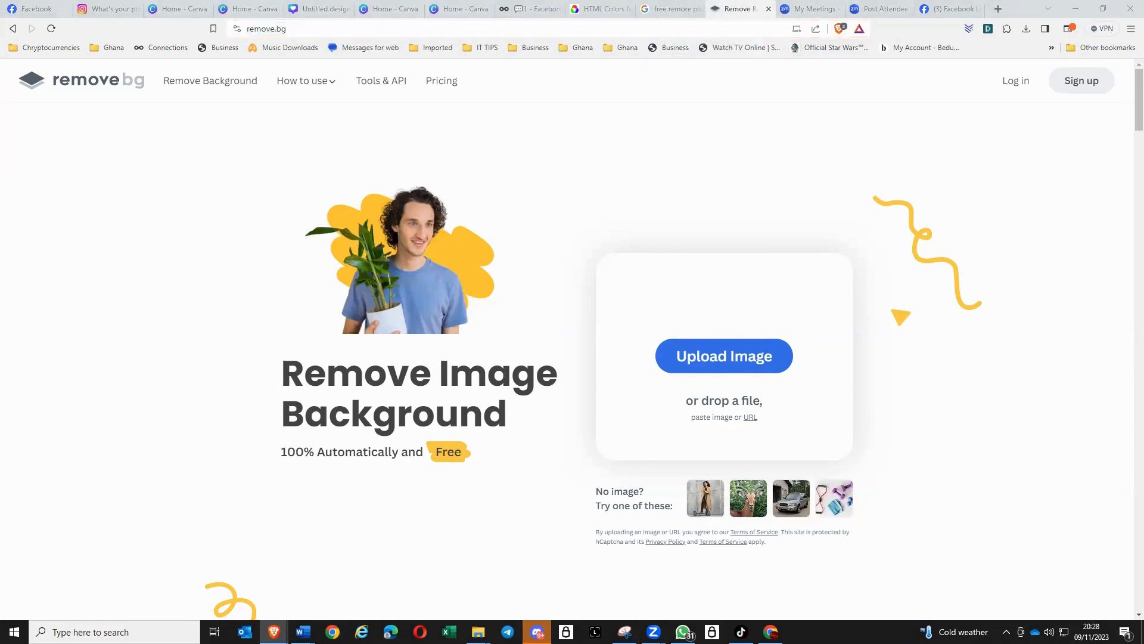
drag(1143, 280, 699, 369)
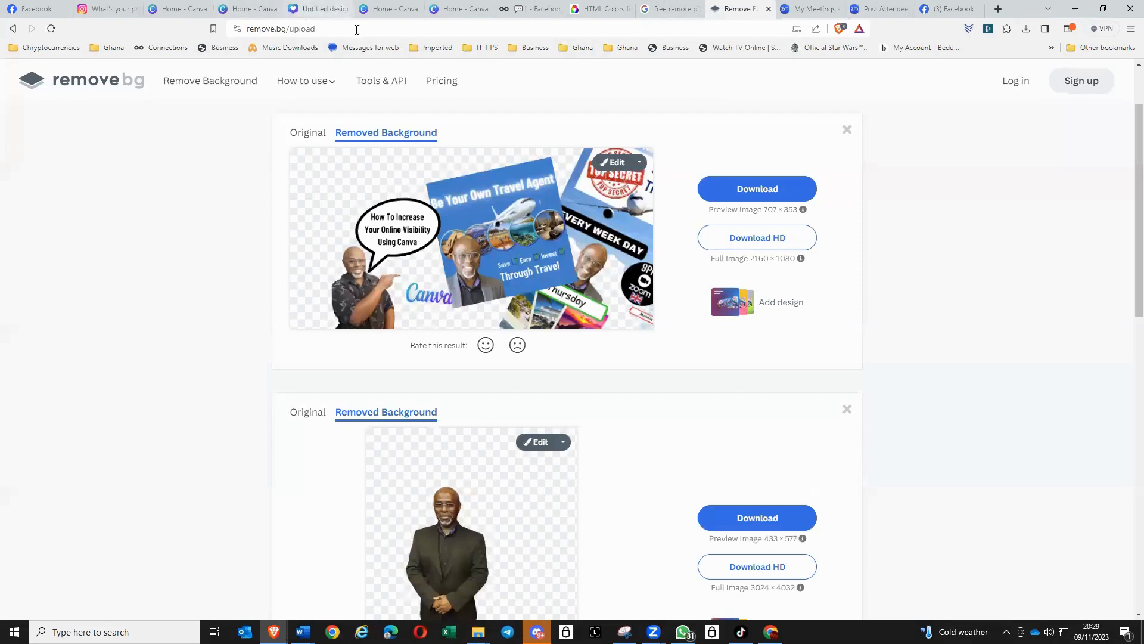
- Switch to Metricool and start a new planned post for Instagram, adding YouTube Short as a second network
click(524, 10)
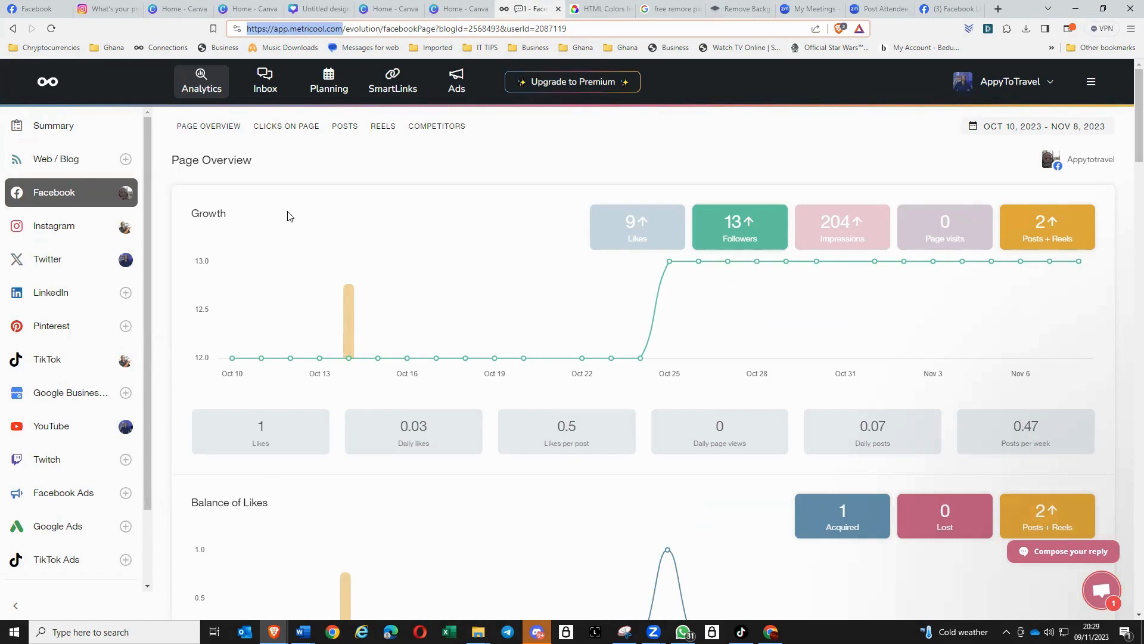
click(319, 90)
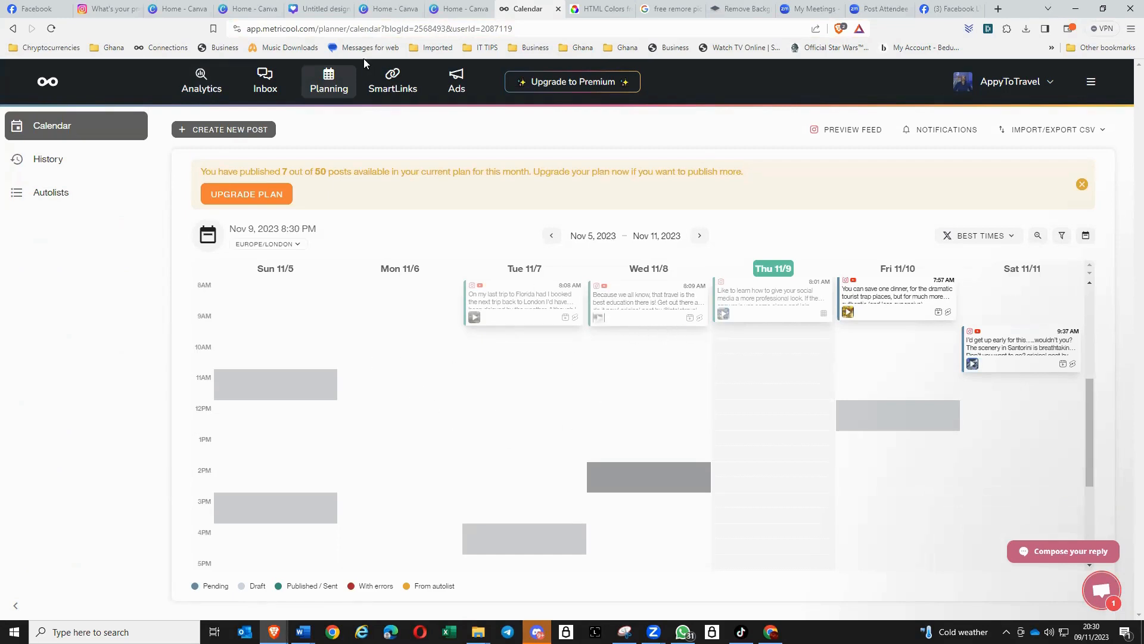
click(231, 132)
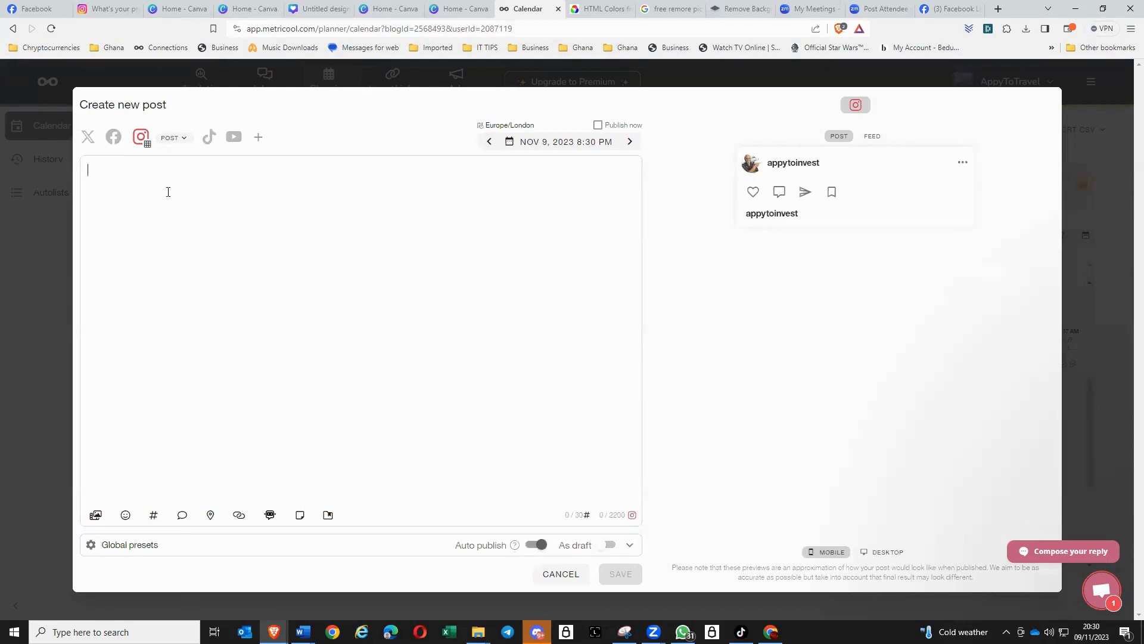
click(235, 140)
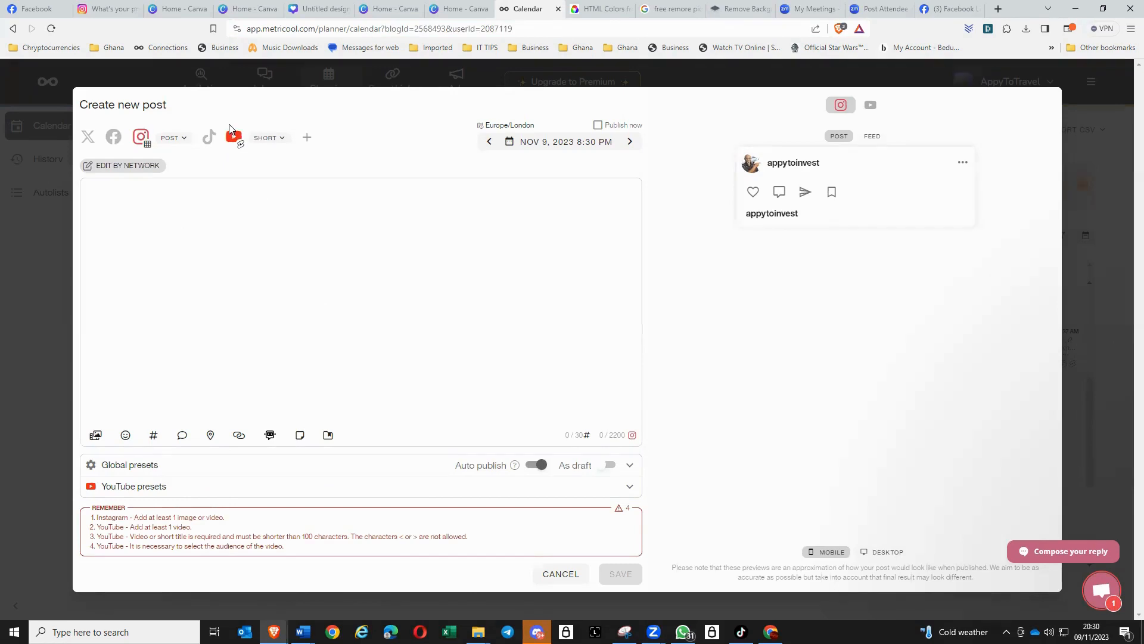
- Add the "Yesterday At The World Travel Market Expo" video from the computer to the post and view its Instagram preview
click(96, 436)
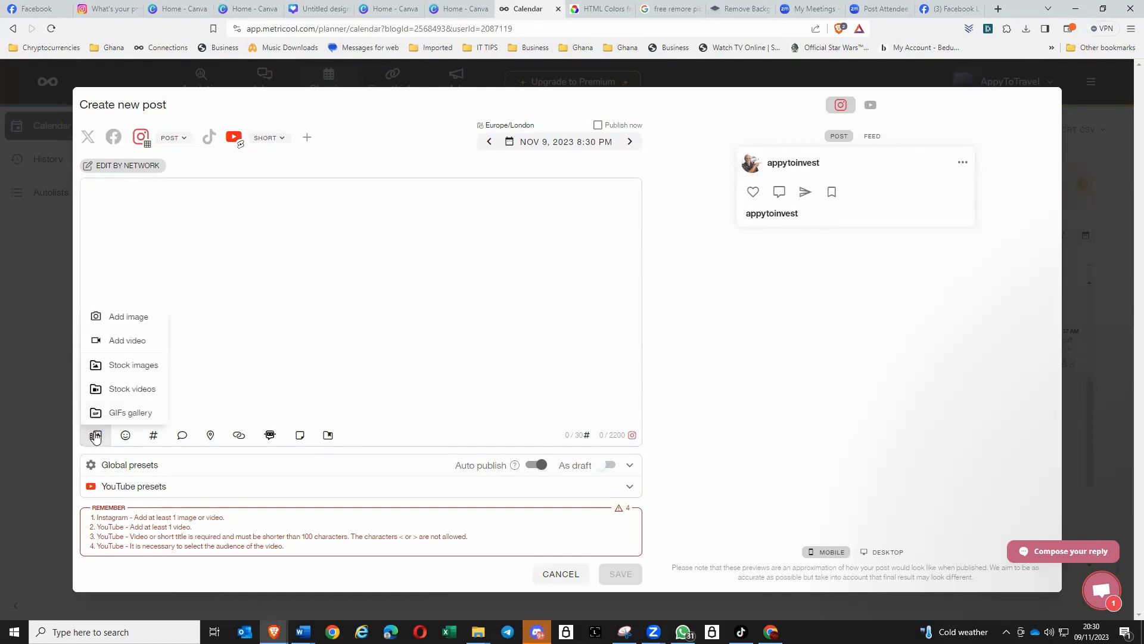
click(139, 346)
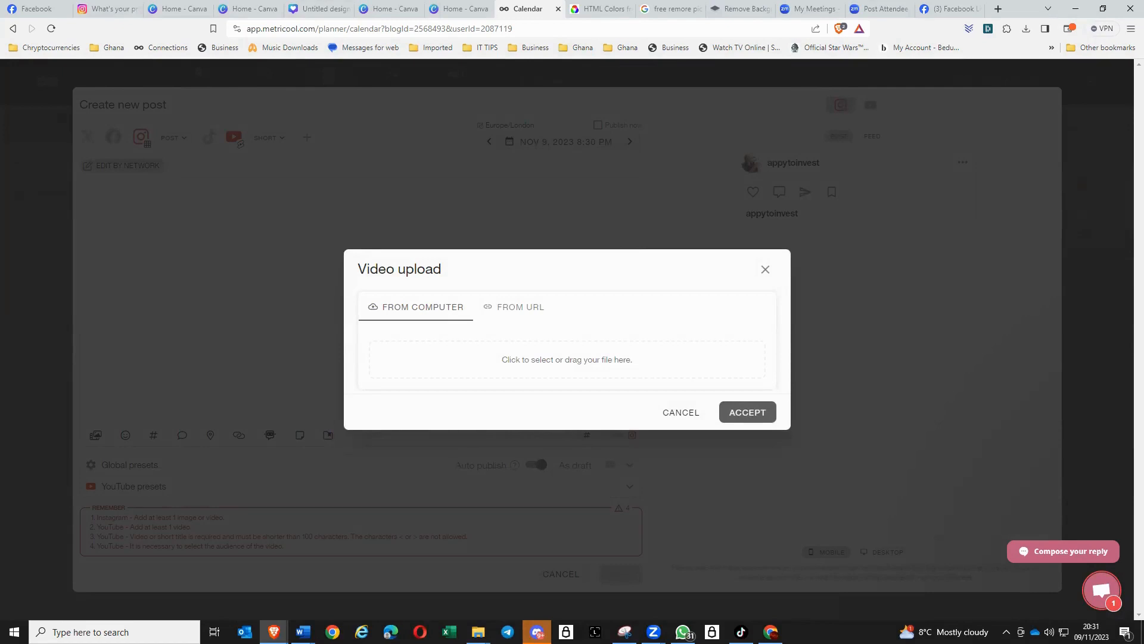
drag(1075, 170, 551, 363)
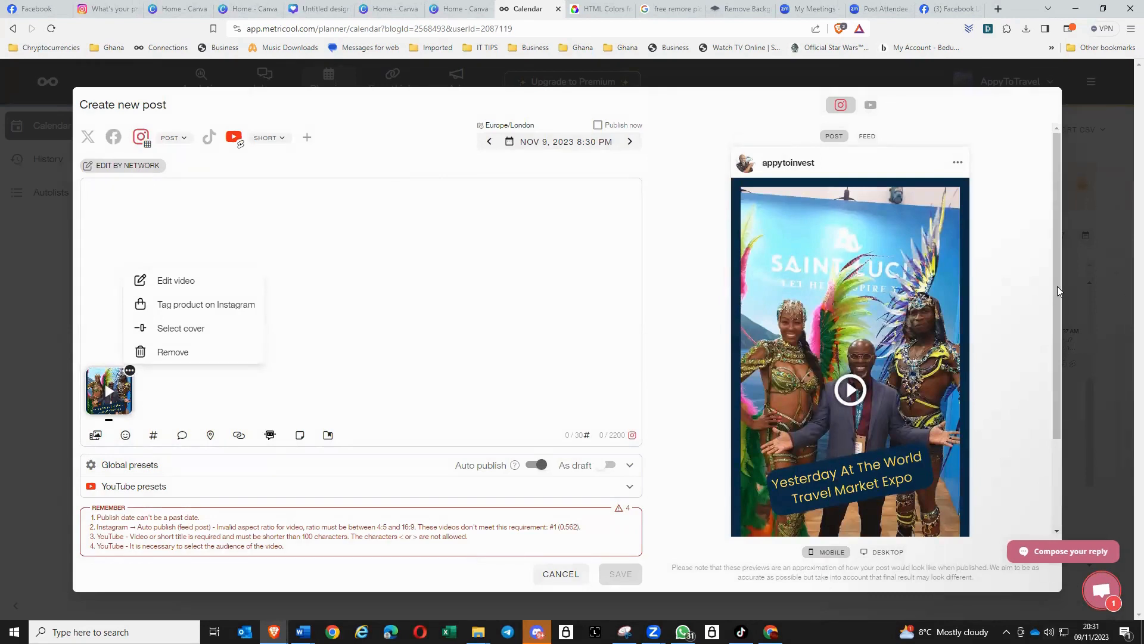
drag(1056, 290, 1071, 338)
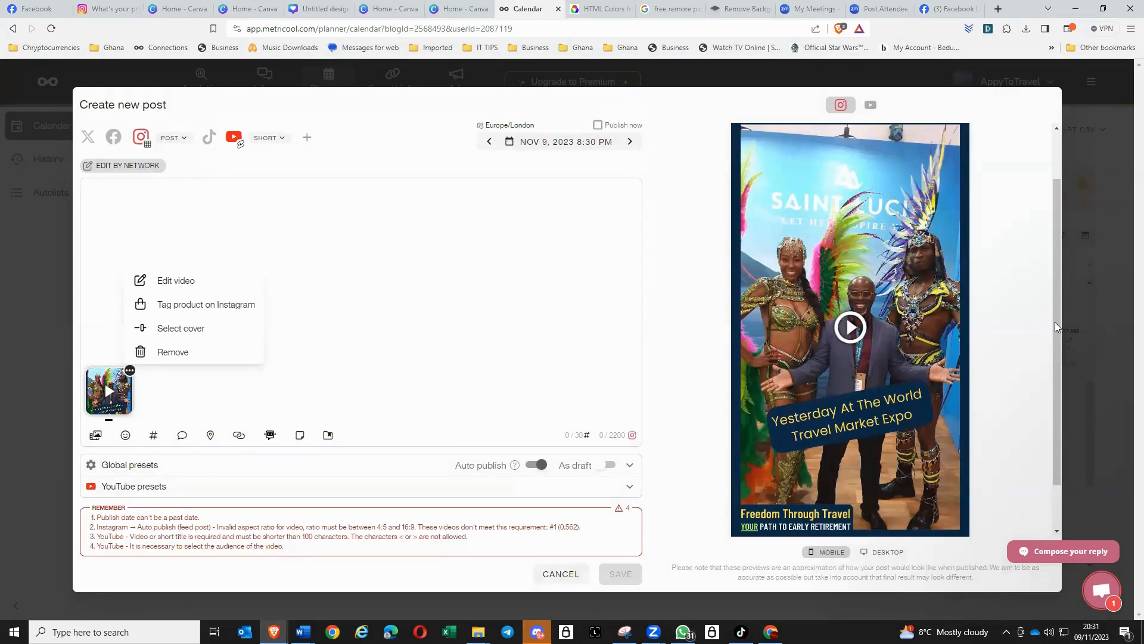
- In the YouTube presets, title the short "This was fun" and set its audience to "No, it's not a video made for kids"
scroll(1056, 321, down, 2)
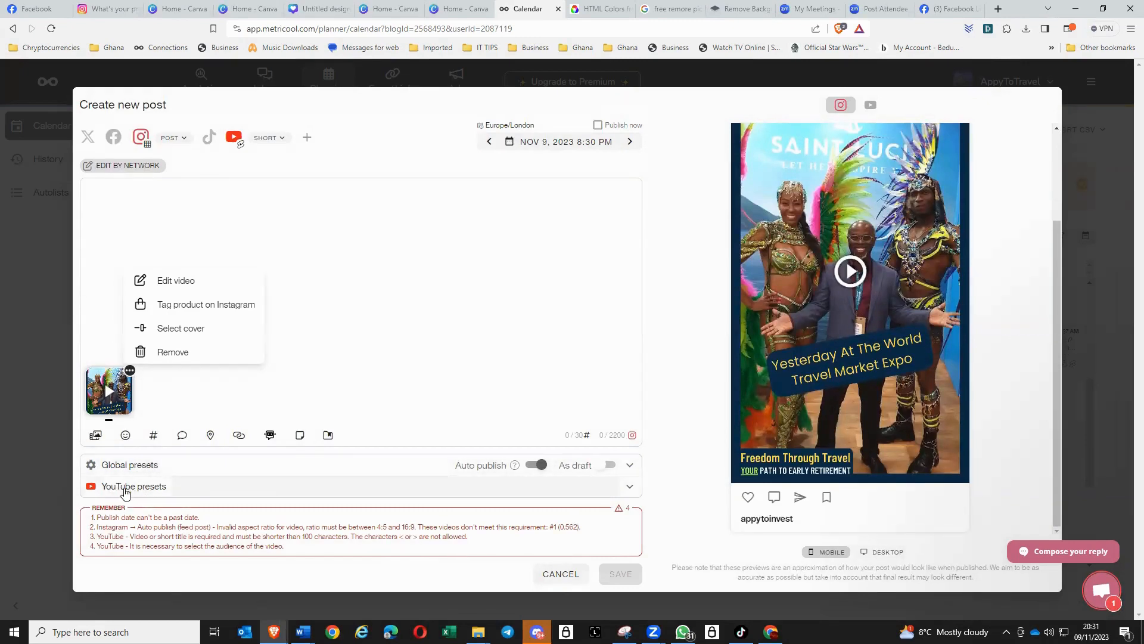
click(630, 488)
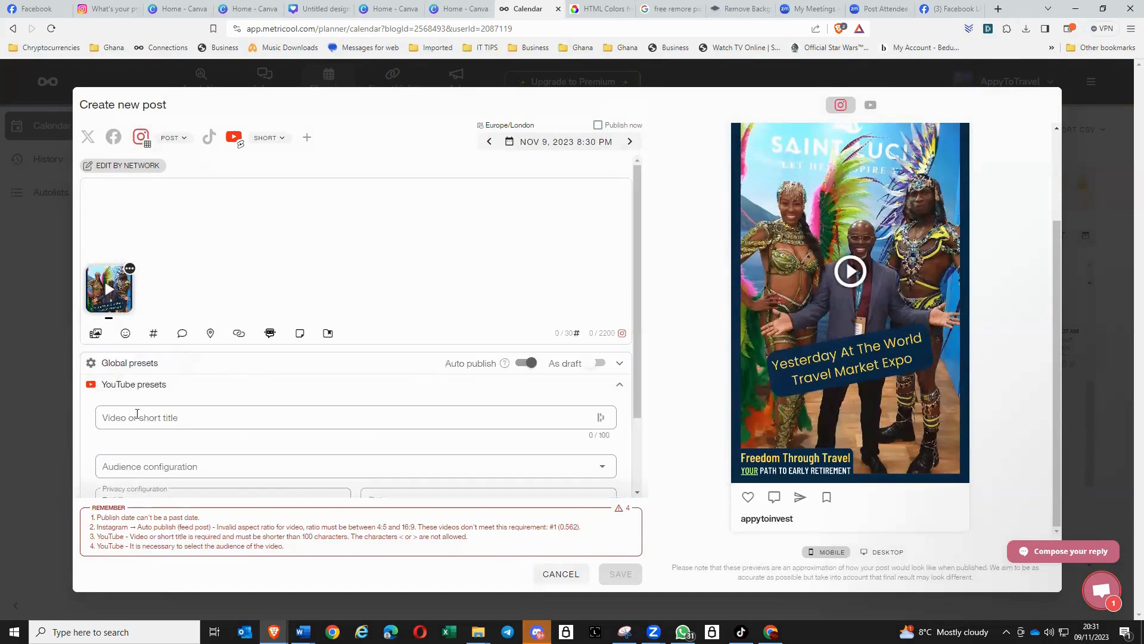
click(203, 411)
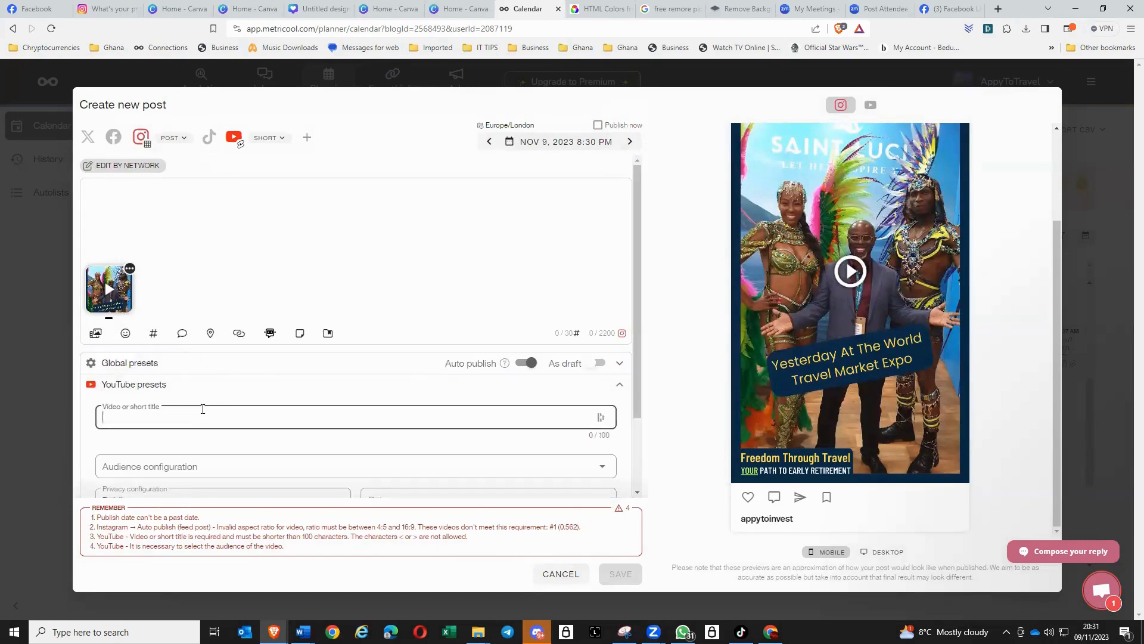
text(This was fun)
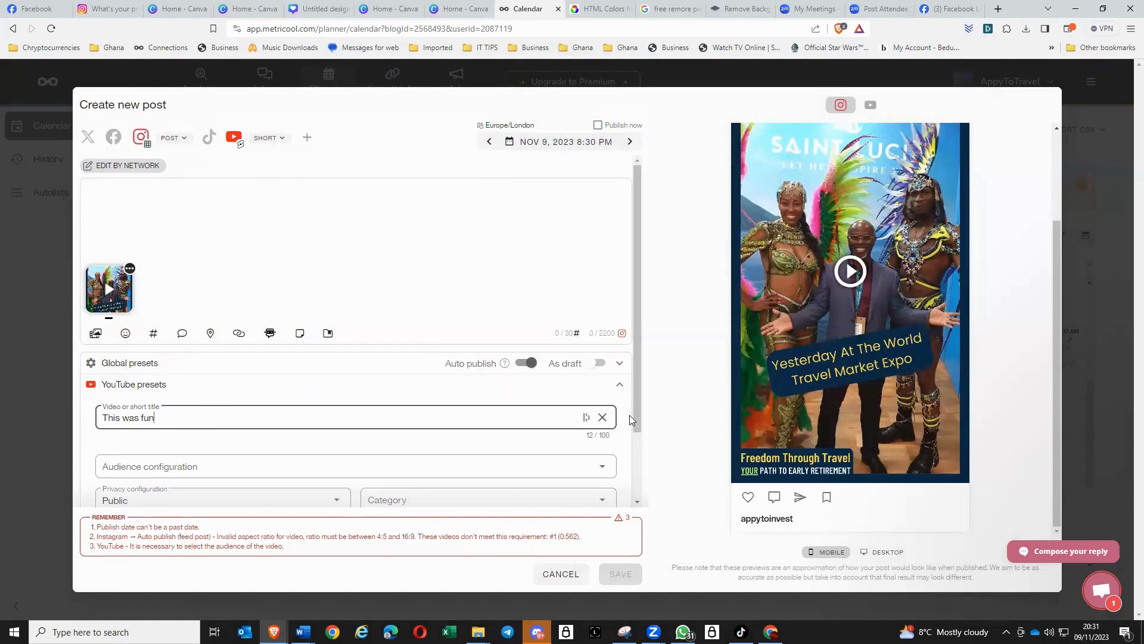
drag(635, 411, 642, 475)
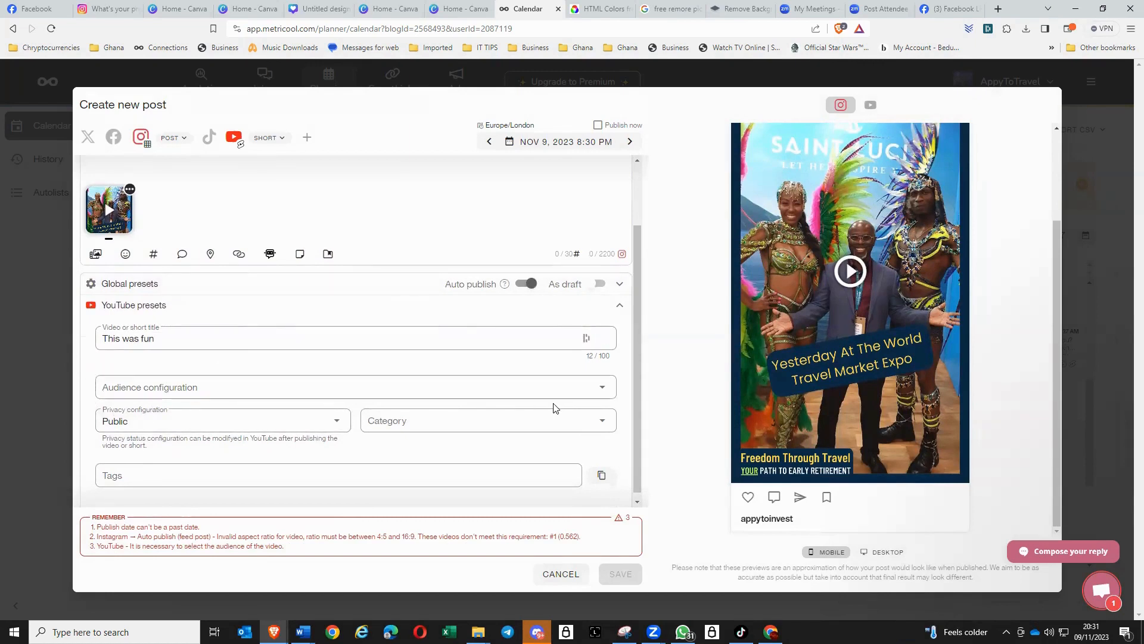
click(602, 387)
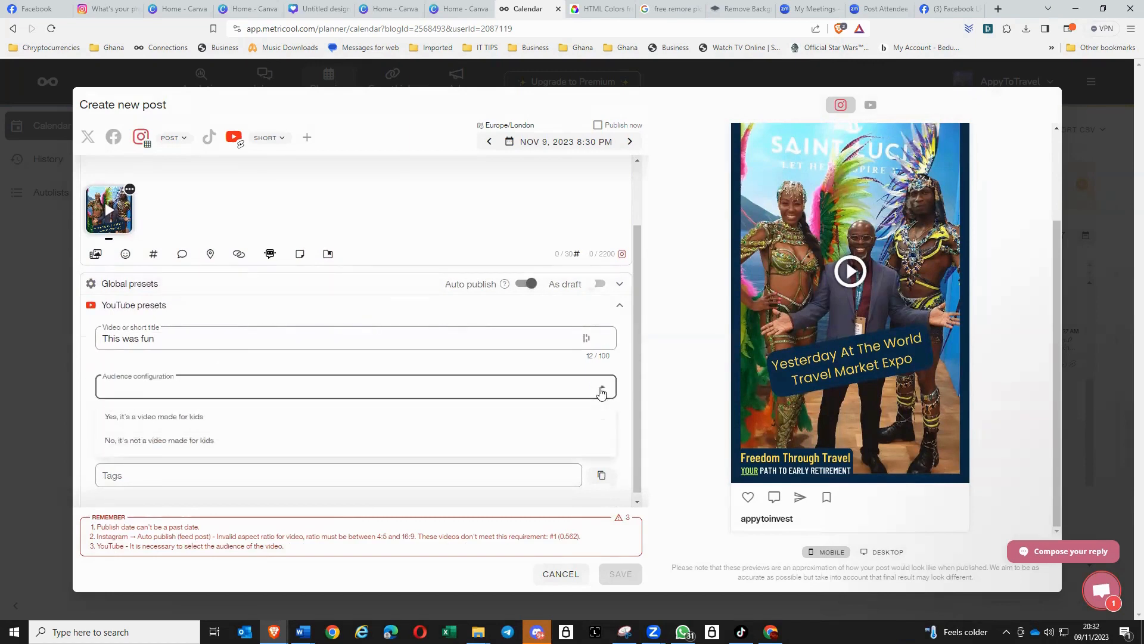
click(205, 439)
click(205, 439)
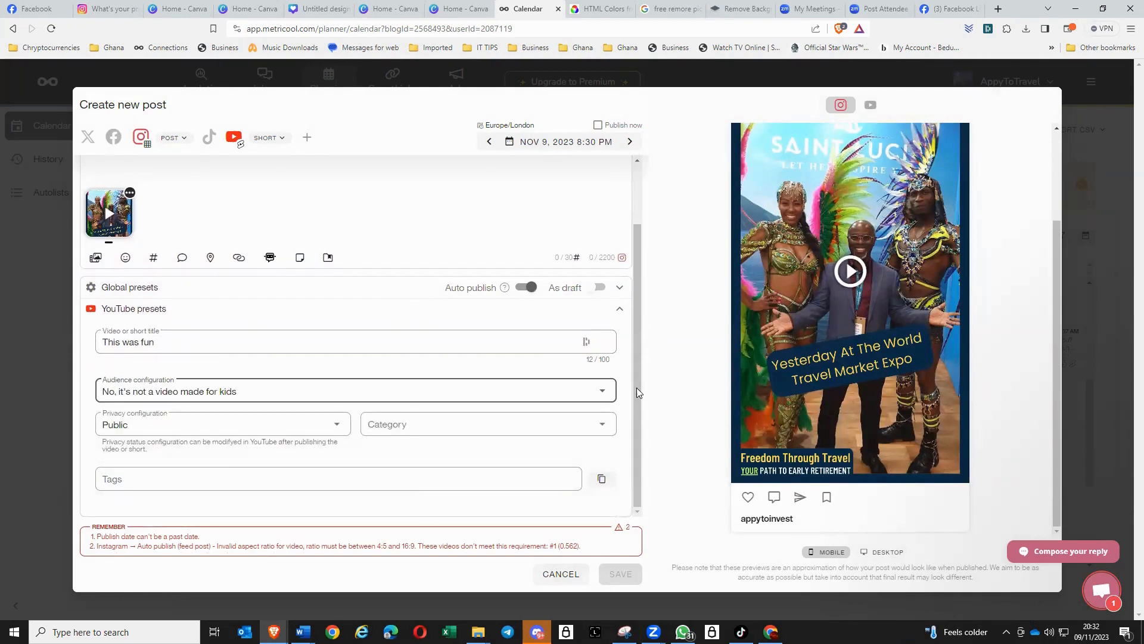
- Add the YouTube tag "holiday" and change the Instagram post type to Story
click(340, 478)
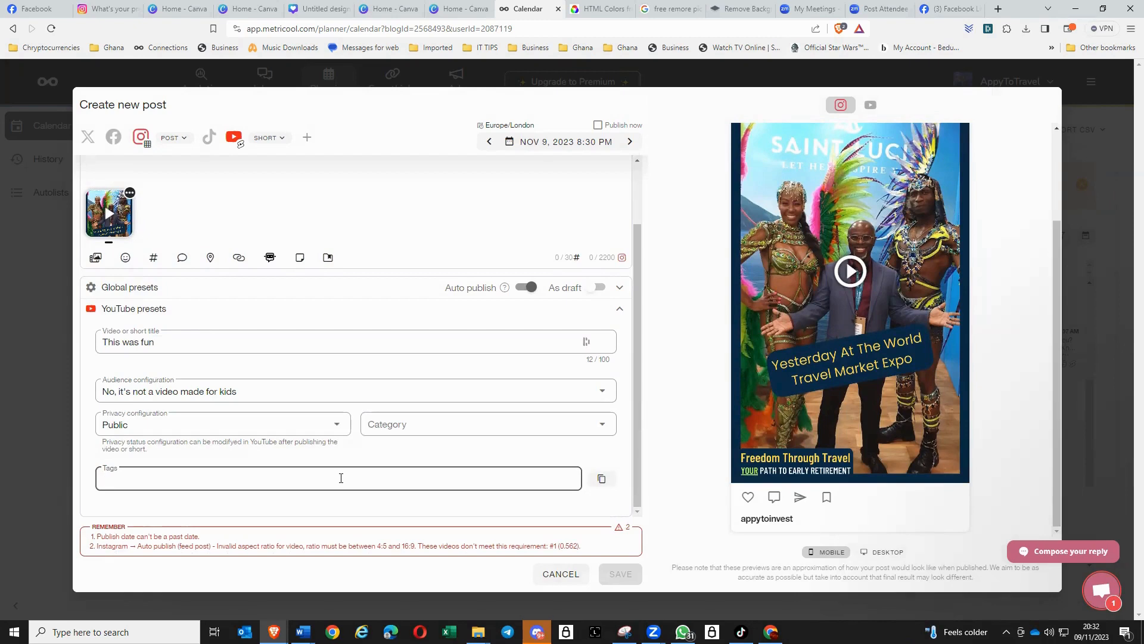
text(#)
key(Return)
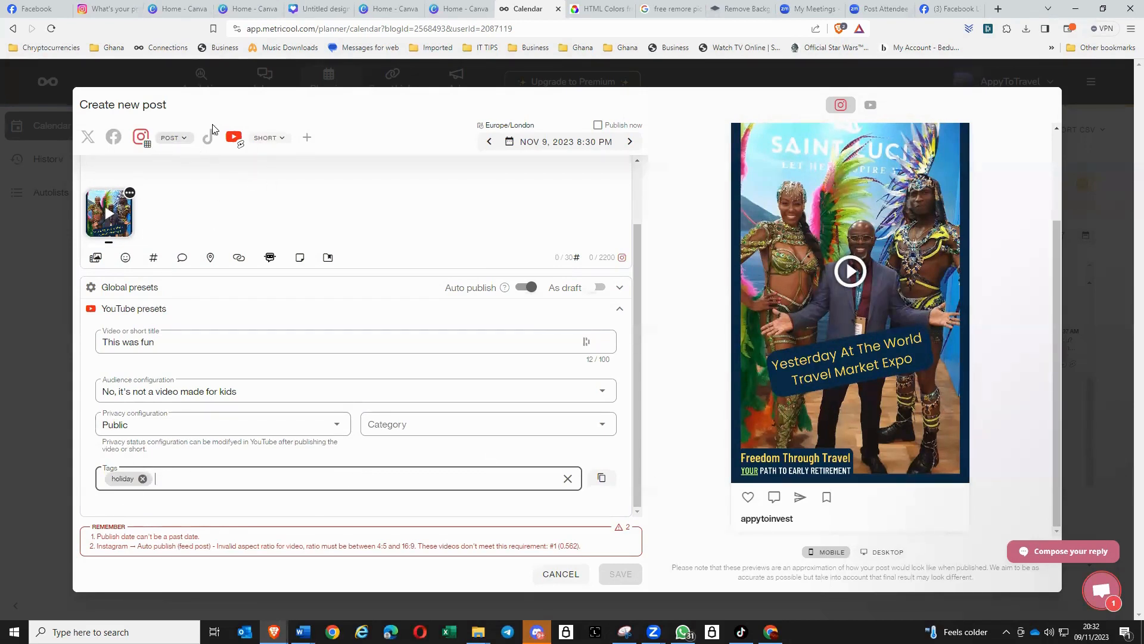
click(184, 142)
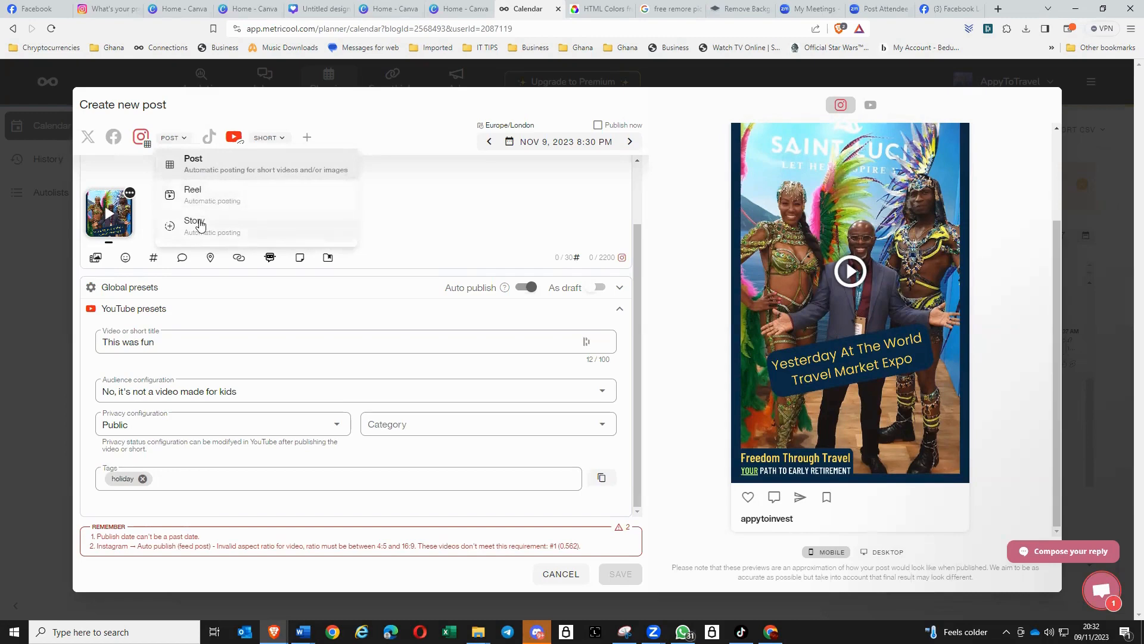
click(201, 225)
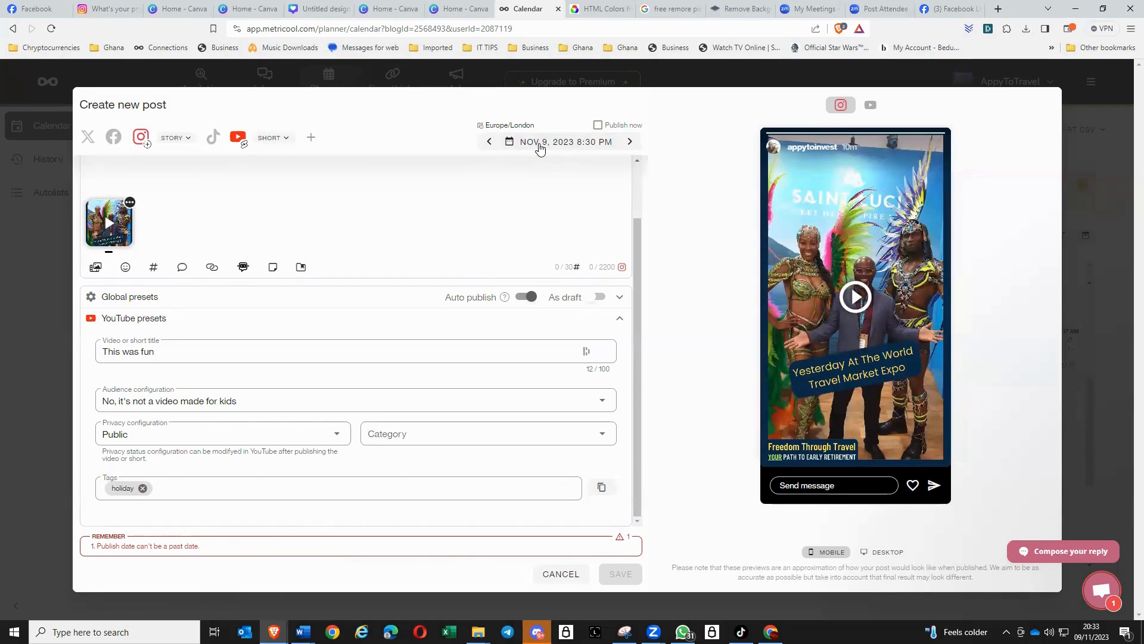
- Schedule the post for November 11, 2023 at 8:30 PM and save it
click(538, 144)
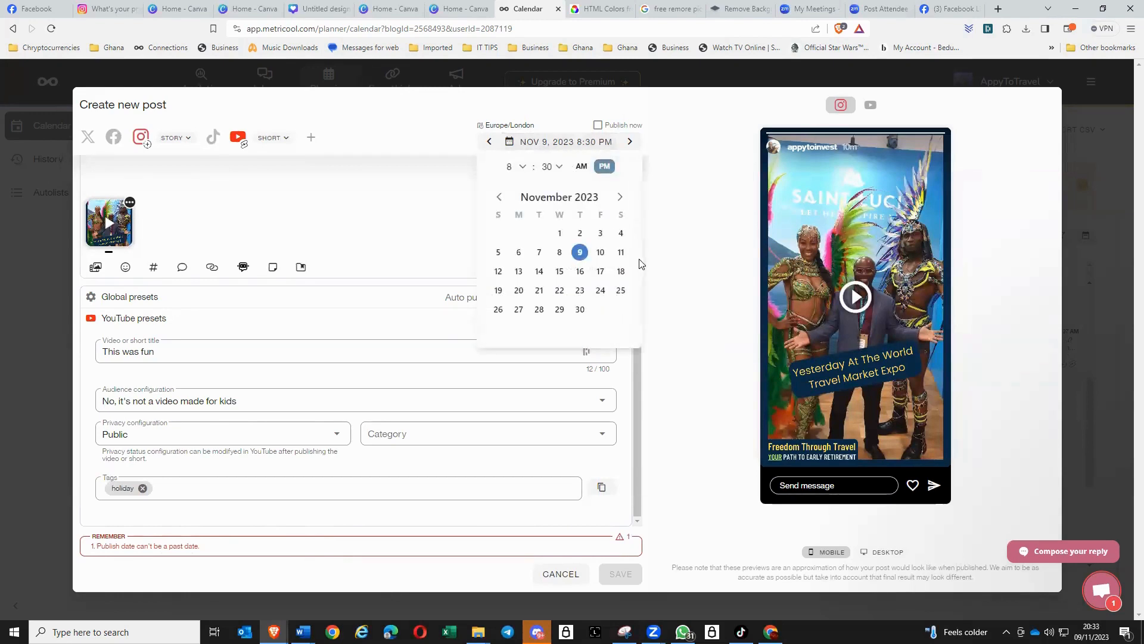
click(621, 252)
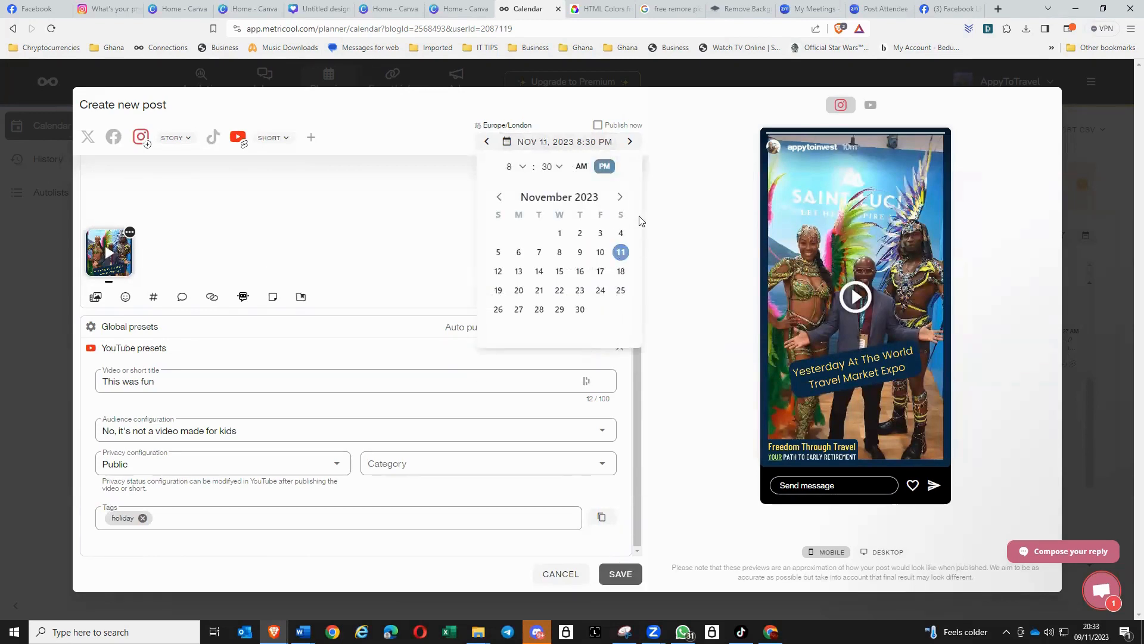
click(581, 166)
click(605, 168)
click(582, 169)
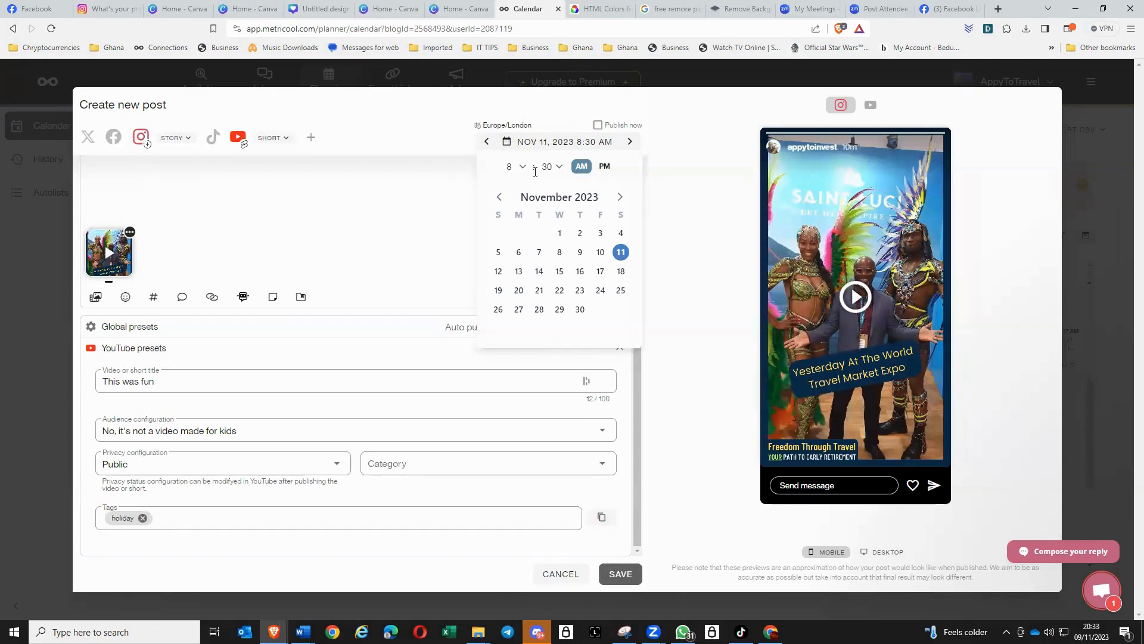
click(600, 169)
click(618, 577)
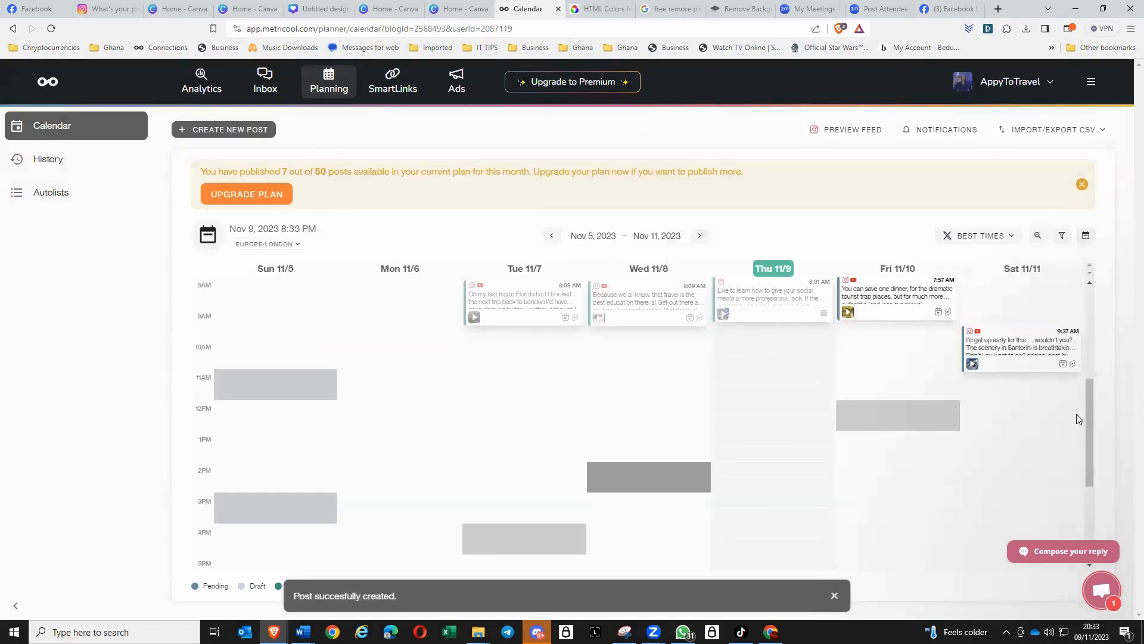
- Find the new pending post in the planning calendar and move it to Friday, November 10 at 4:00 PM
drag(1088, 435, 1106, 509)
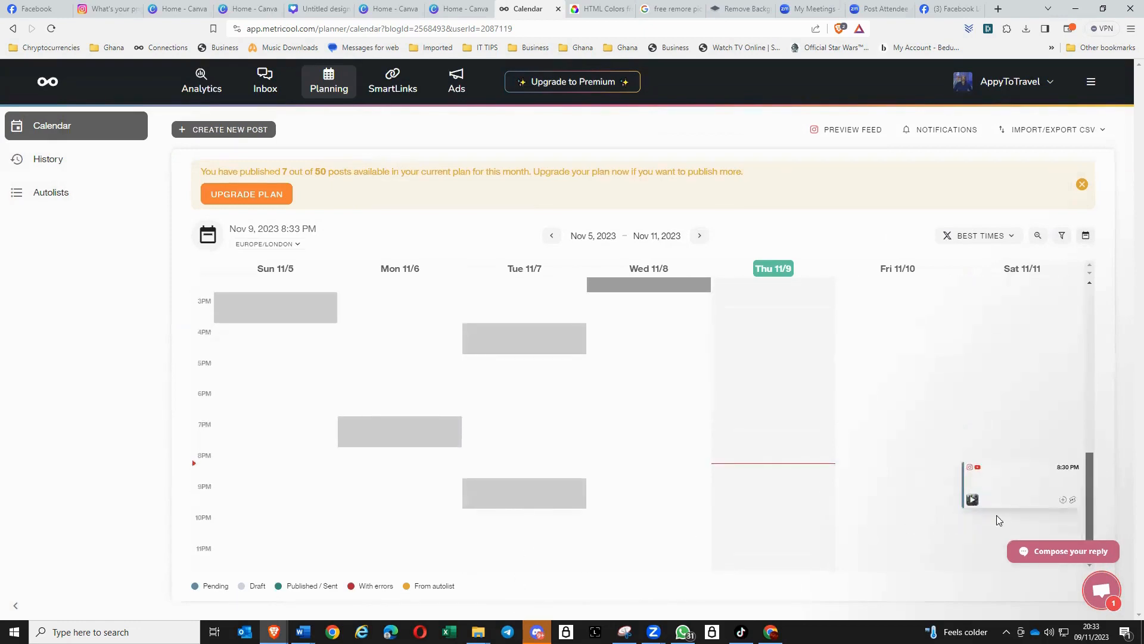
mouse_move(1023, 484)
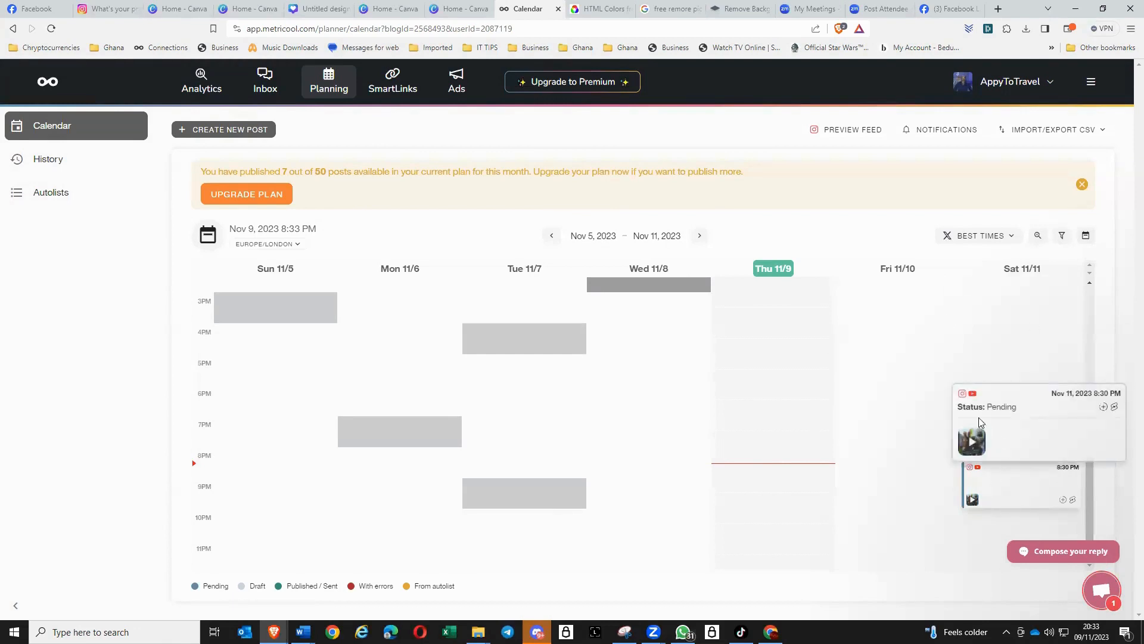
drag(980, 422, 888, 367)
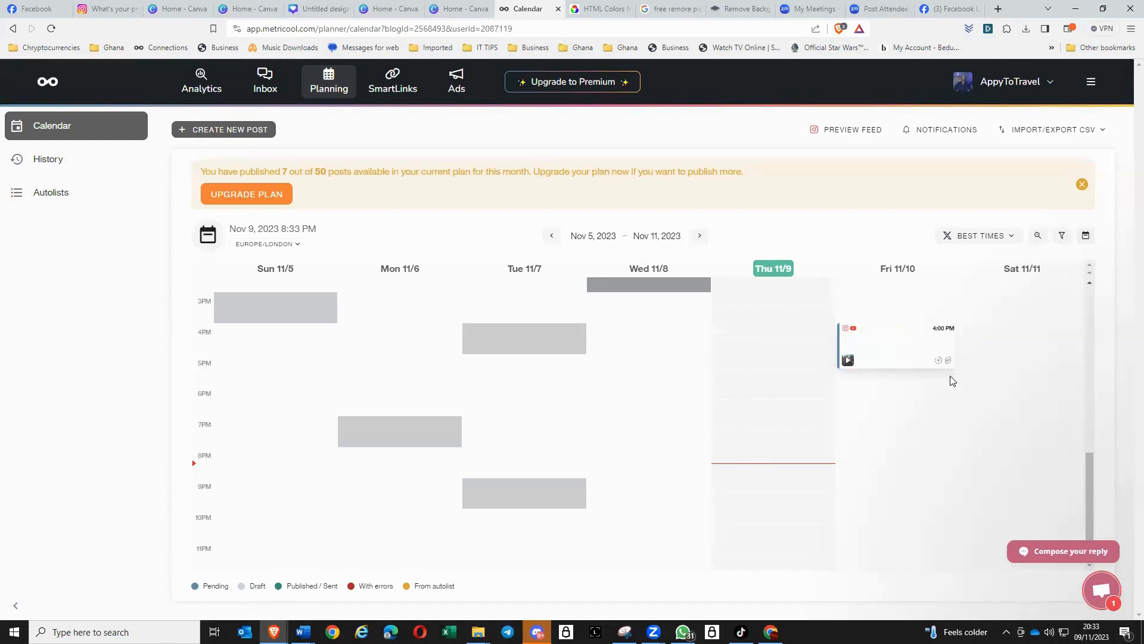
mouse_move(922, 358)
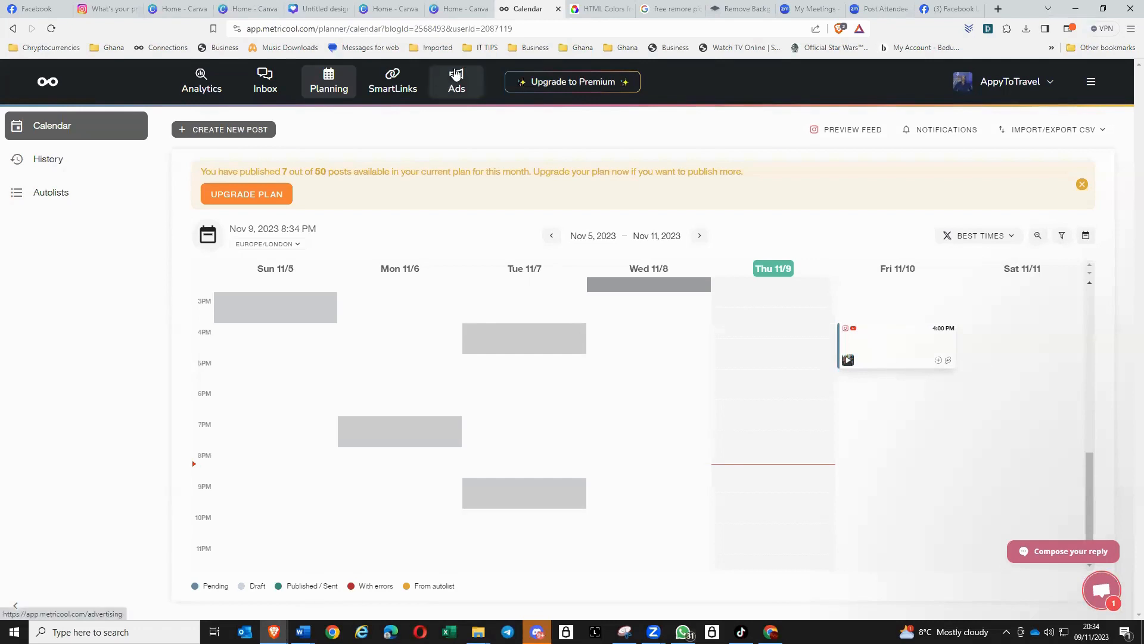
- Reopen the scheduled post for editing, remove YouTube from its networks and add Facebook
click(897, 347)
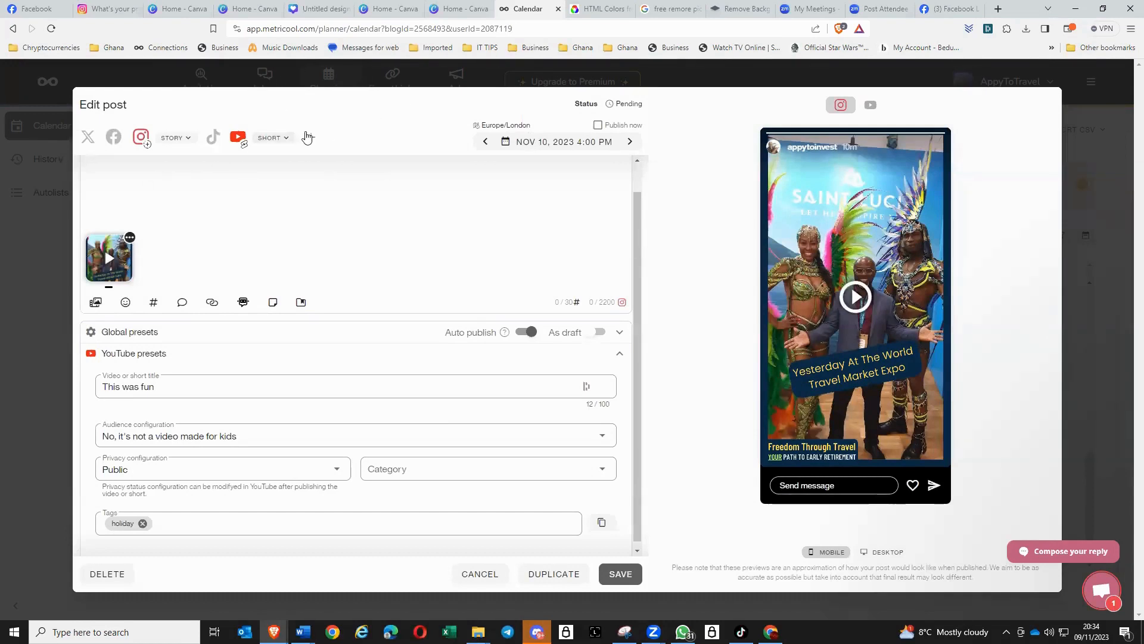
click(238, 138)
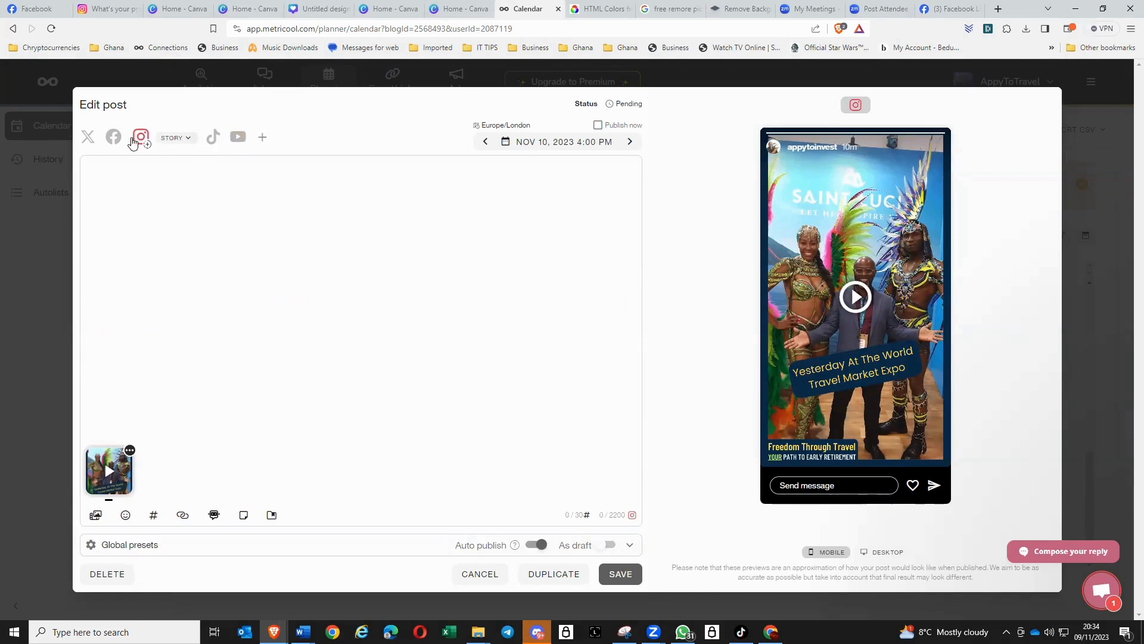
click(113, 137)
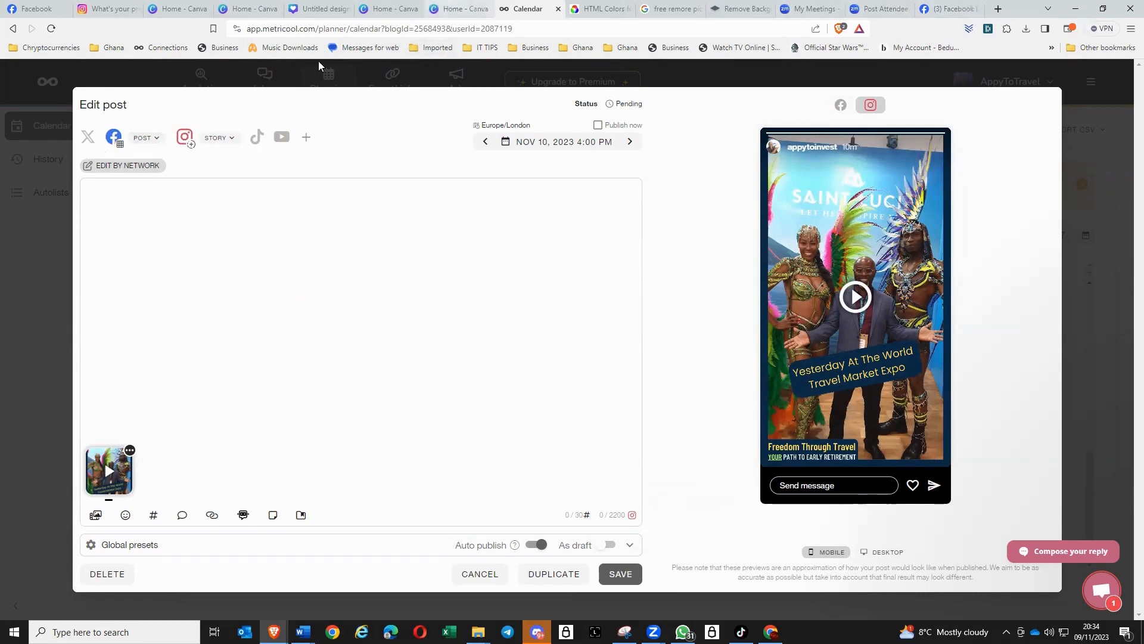
- Switch to the Canva mobile video design and view the social networks available for sharing it
click(320, 11)
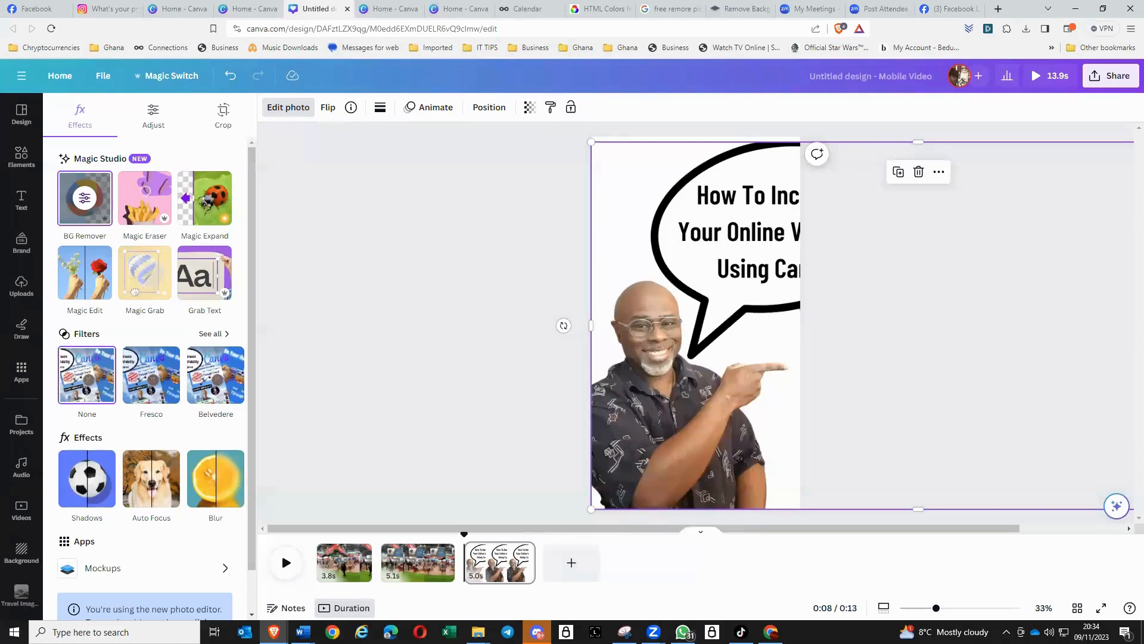
click(1120, 81)
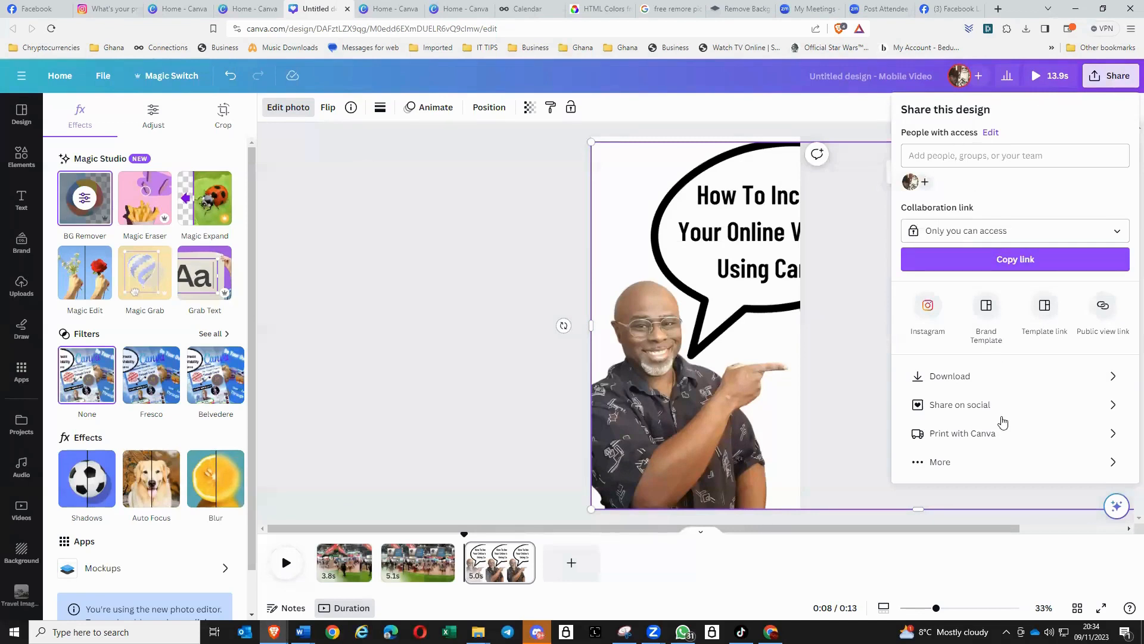
click(980, 409)
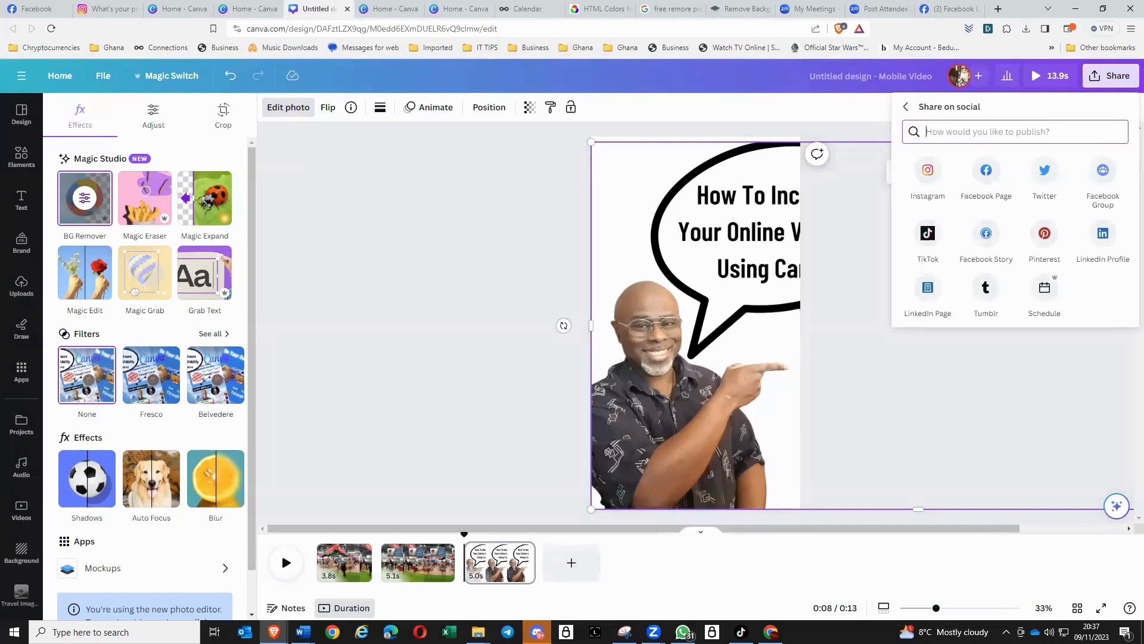
key(alt+Tab)
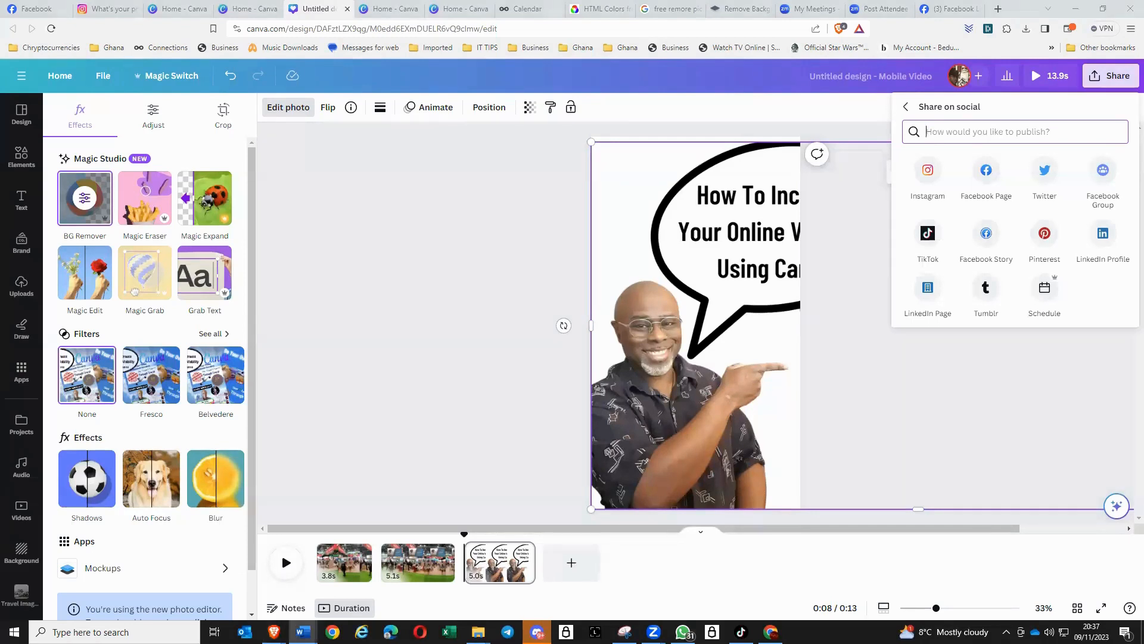